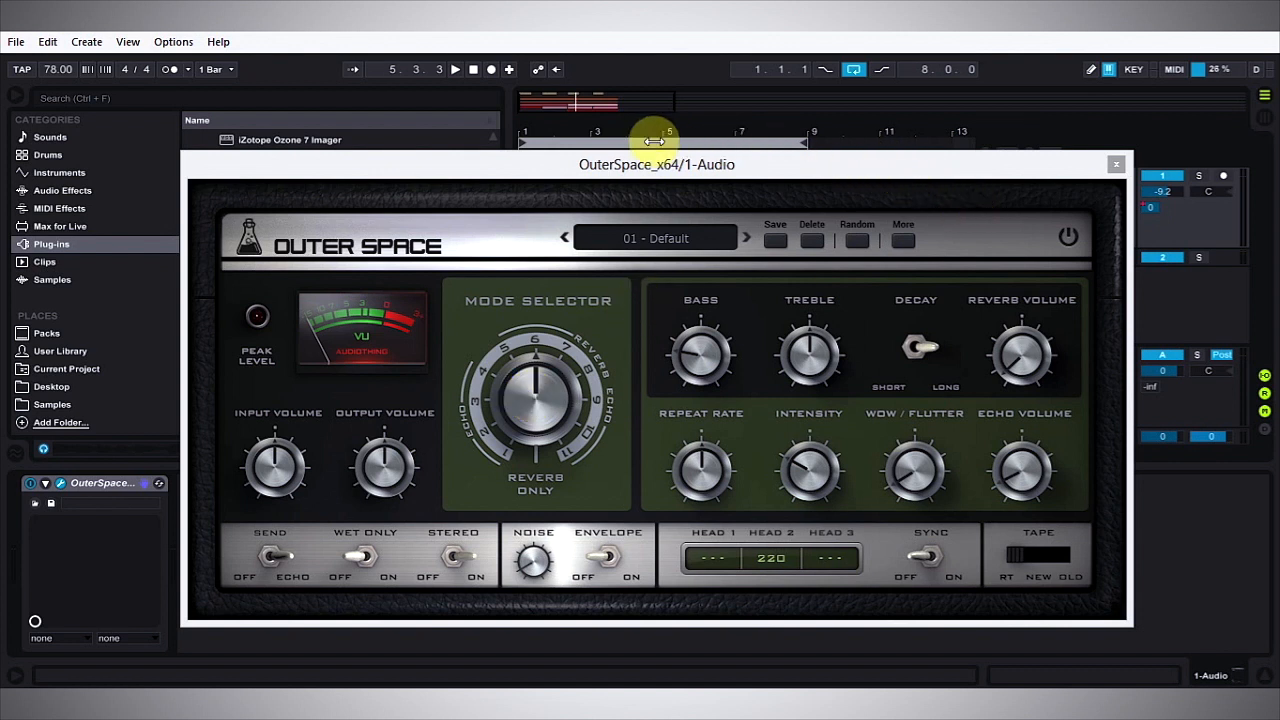
Close the OuterSpace window and delete the plug-in from both the 1 Audio track and return track A
key("space")
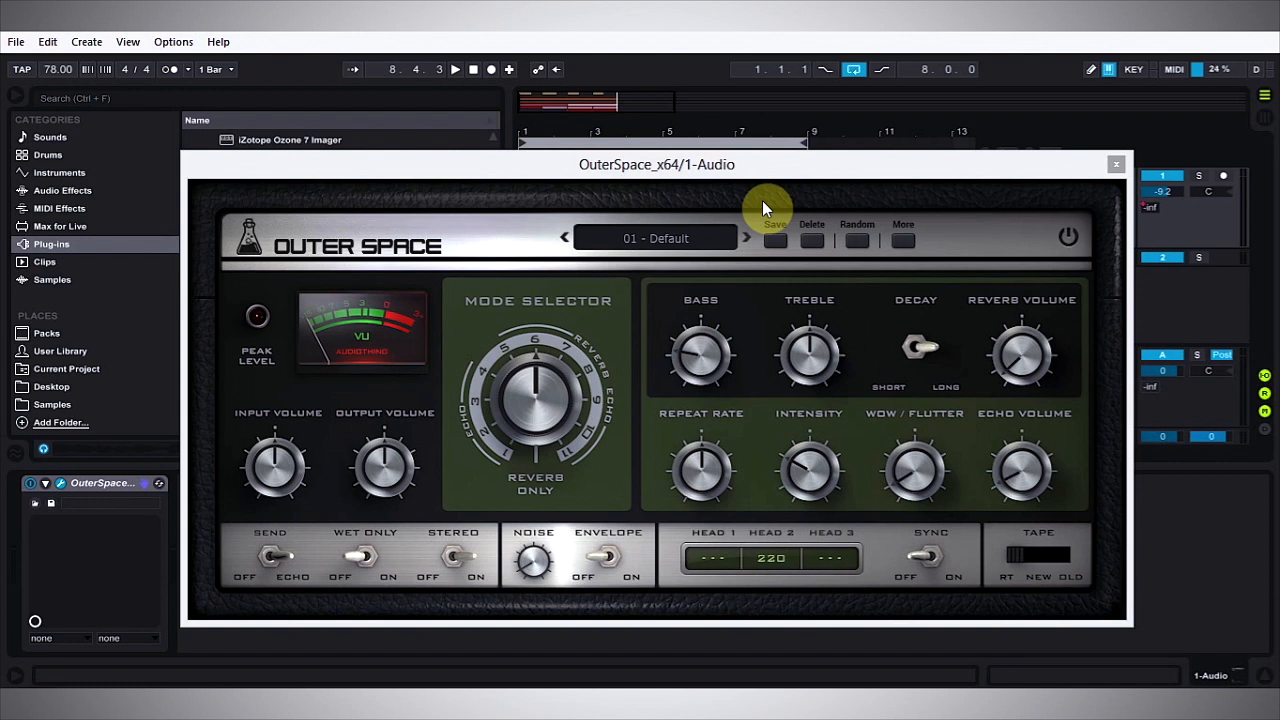
left_click(1115, 163)
left_click(96, 487)
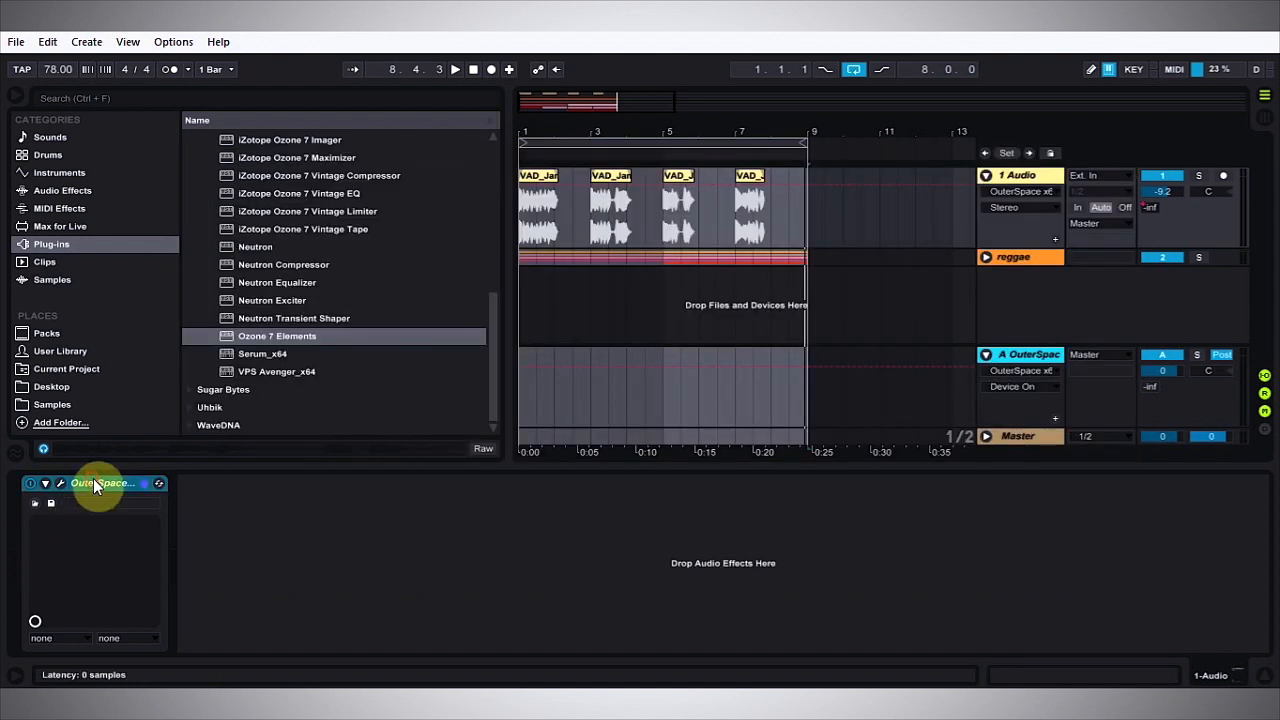
left_click(737, 429)
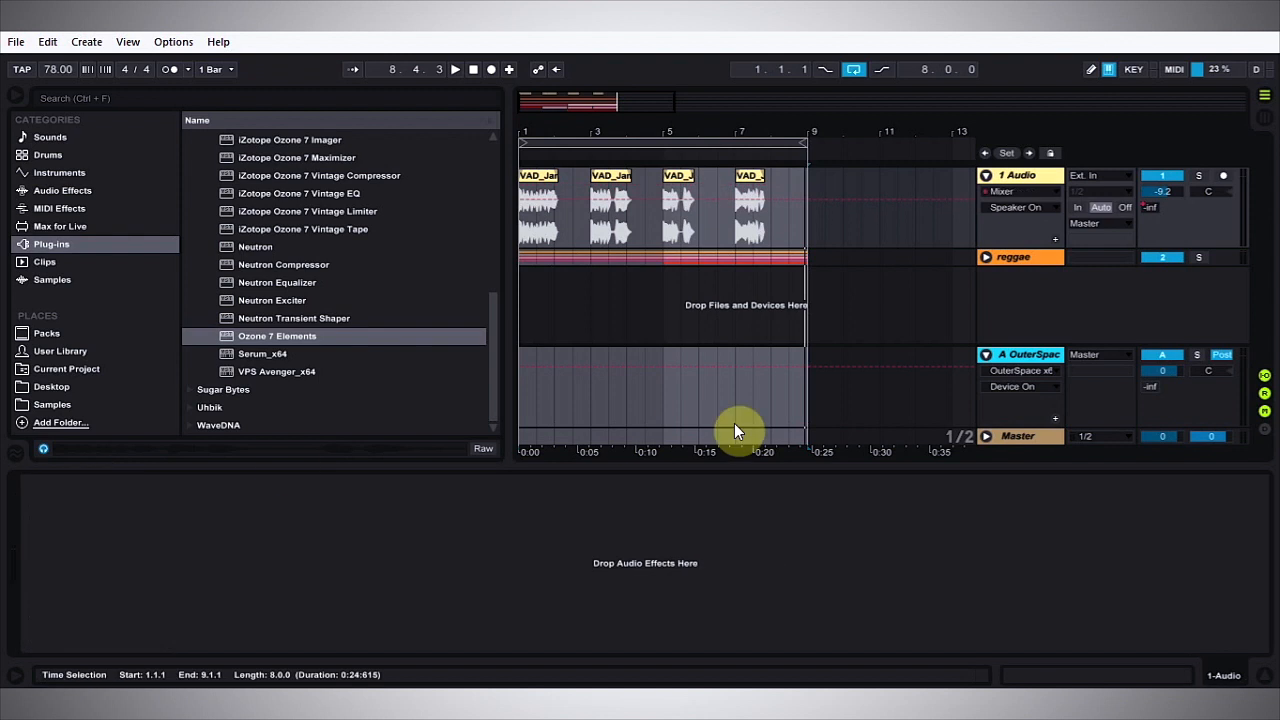
left_click(1011, 362)
left_click(120, 482)
key("Delete")
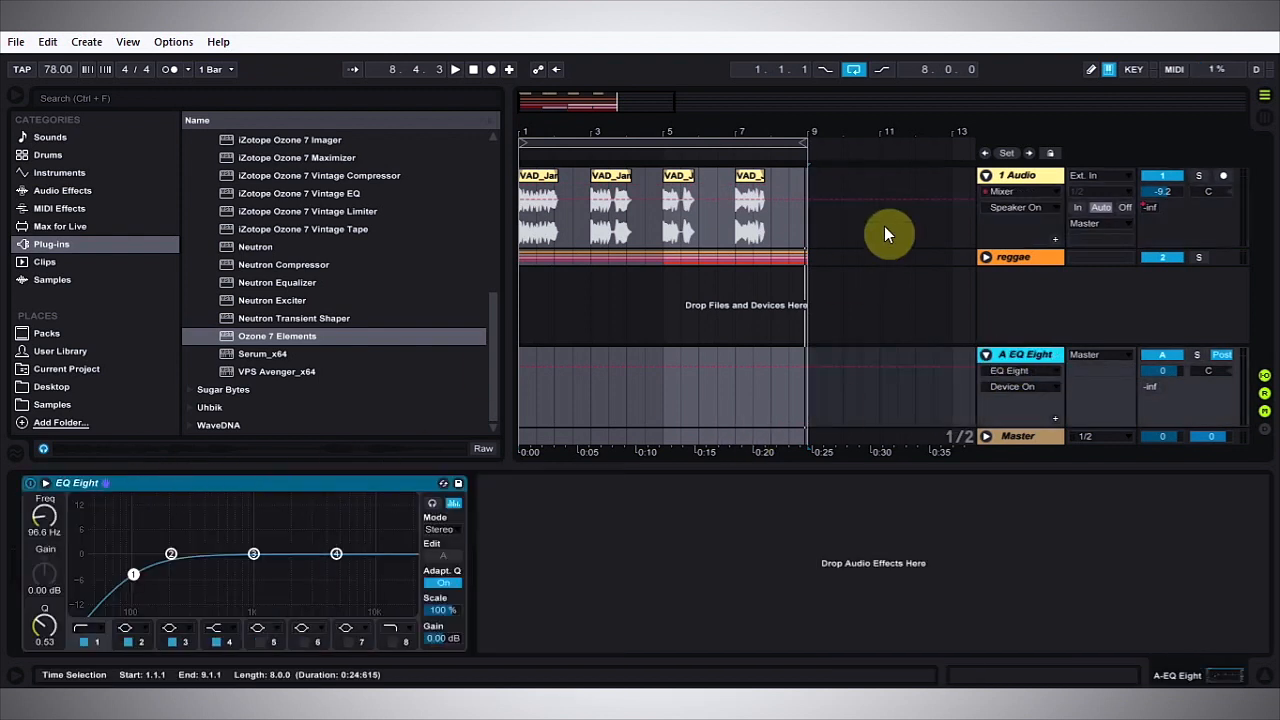
Solo the 1 Audio track and play its dry vocal clips from the start of the arrangement
left_click(1015, 177)
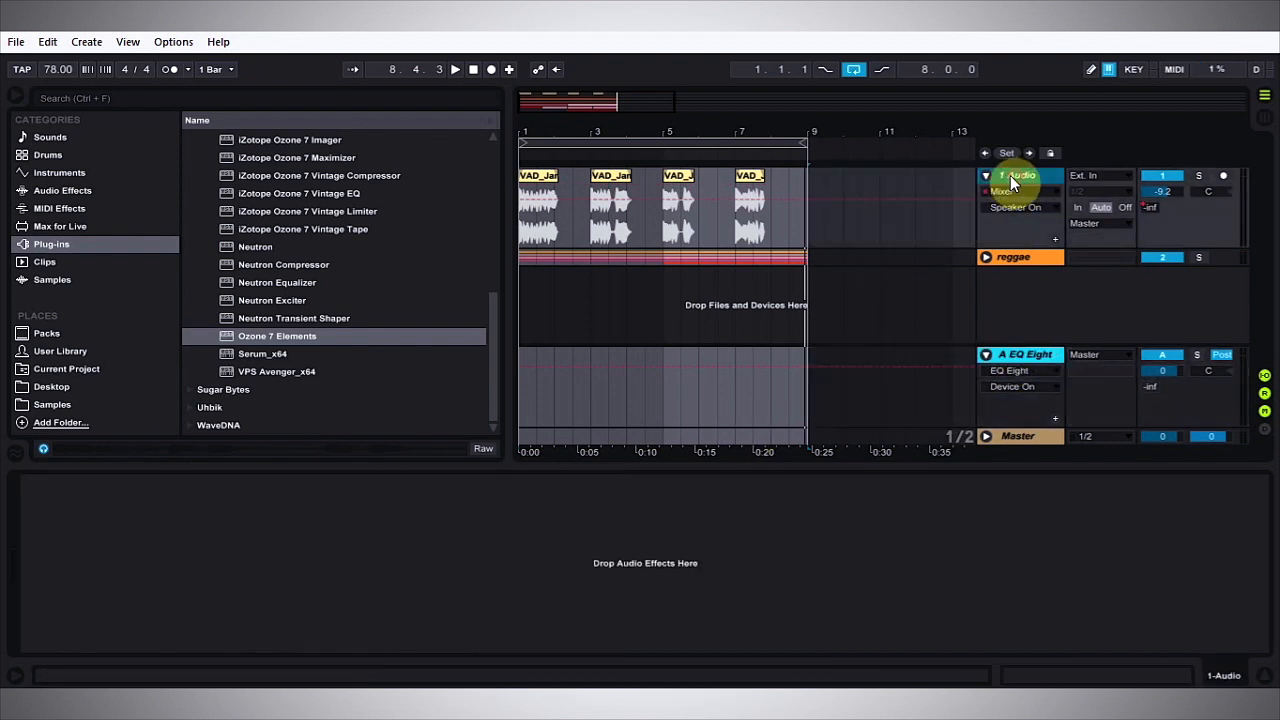
left_click(1200, 175)
left_click_drag(544, 132, 563, 134)
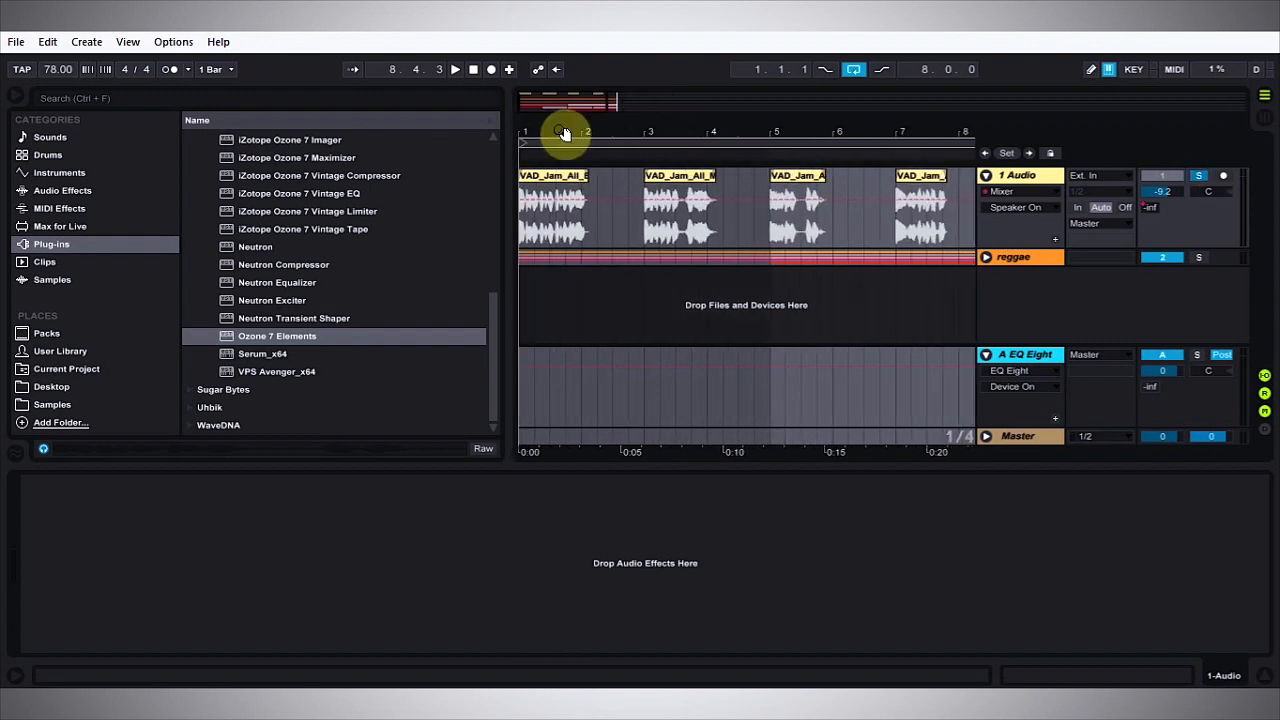
key("space")
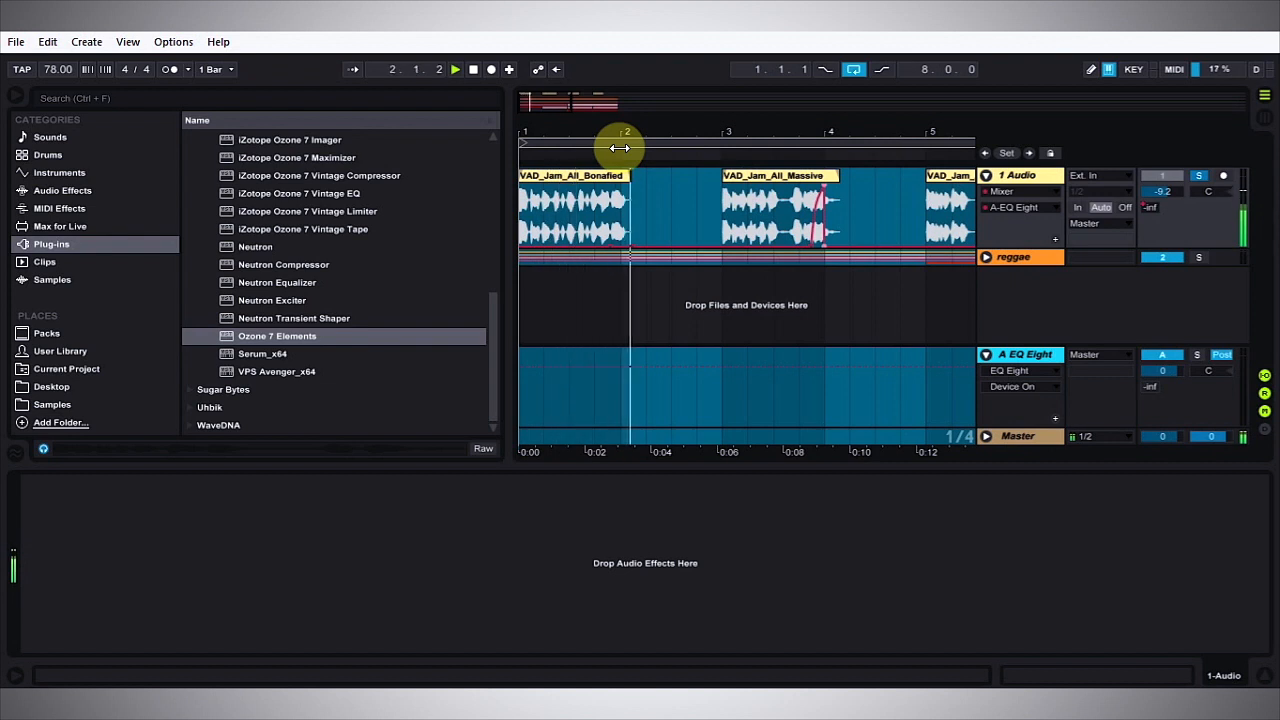
Insert the OuterSpace_x64 plug-in from the Audio Assault plug-in folder onto the 1 Audio track
scroll(220, 286, "up", 8)
left_click(188, 286)
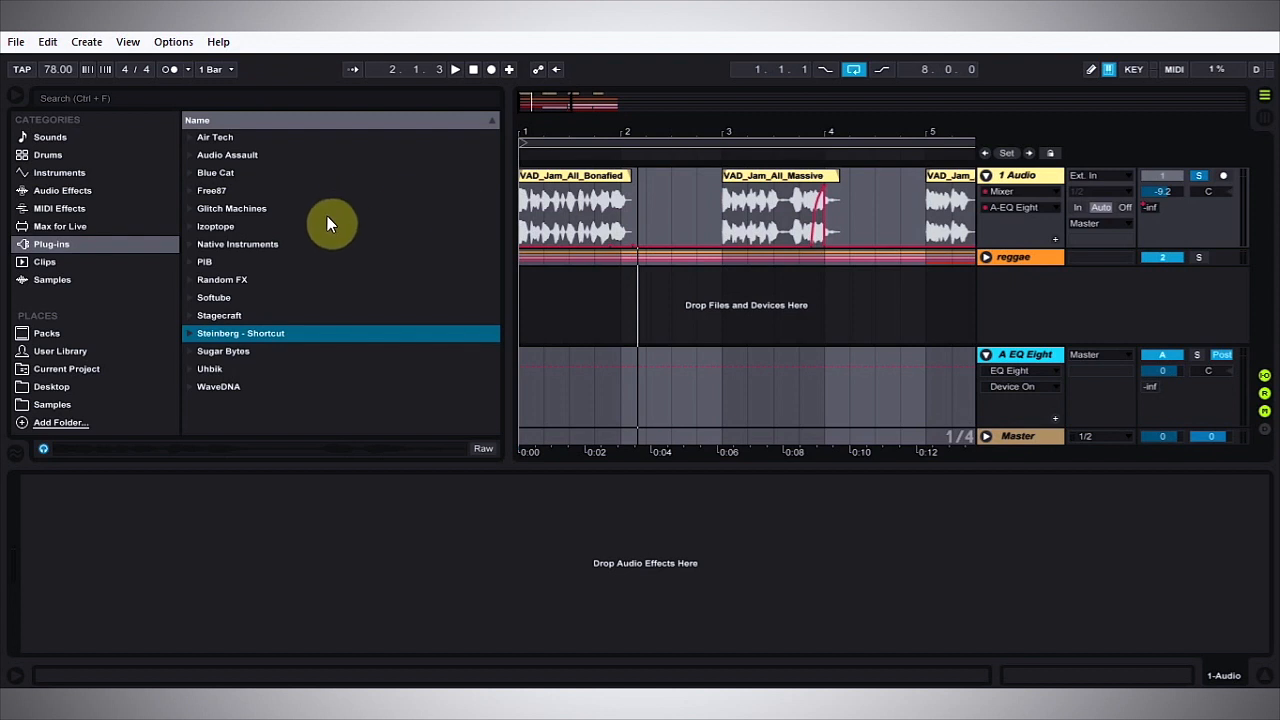
left_click(237, 286)
left_click_drag(262, 281, 600, 197)
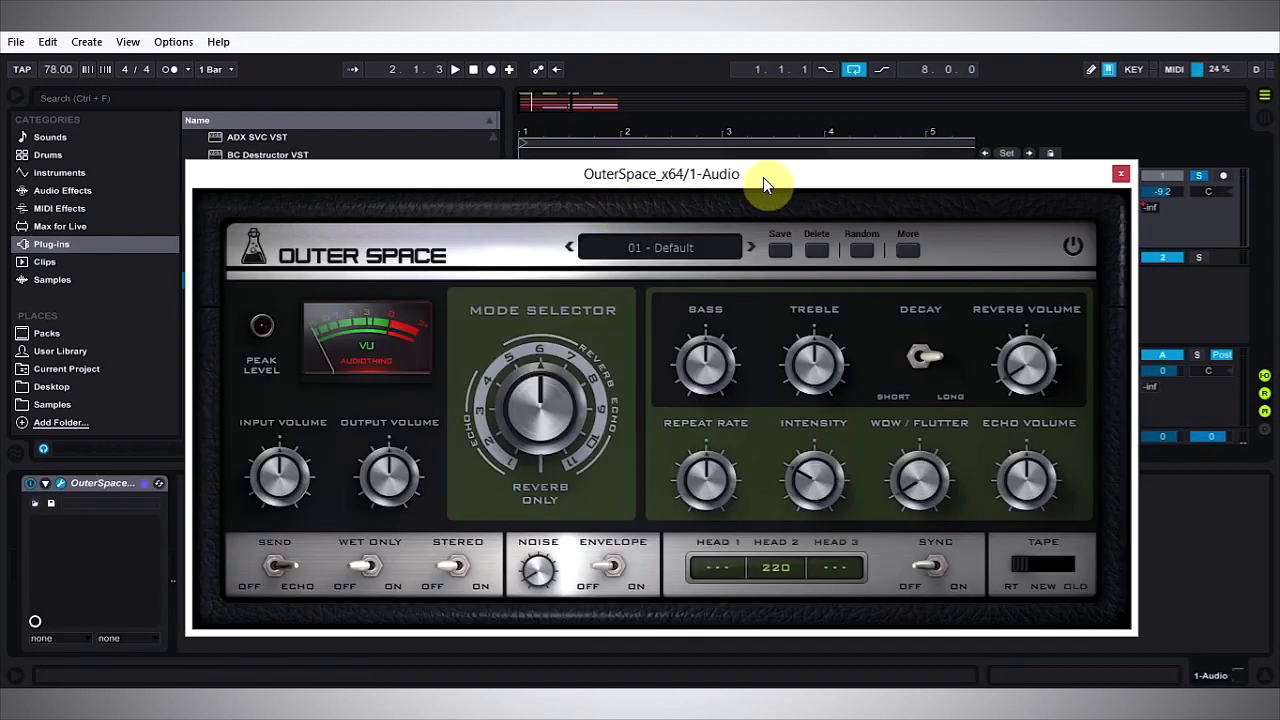
Play the vocal through OuterSpace, turn its Bass down and check the EQ -> Reverb option
key("space")
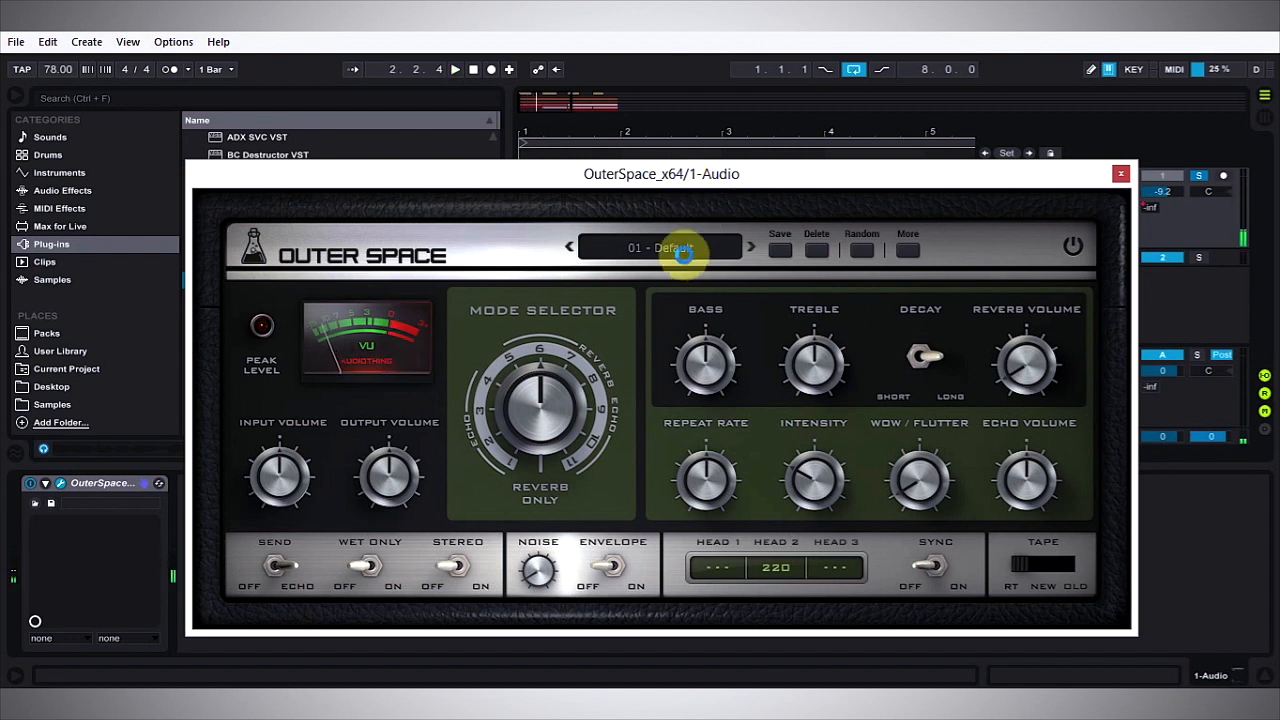
left_click(615, 390)
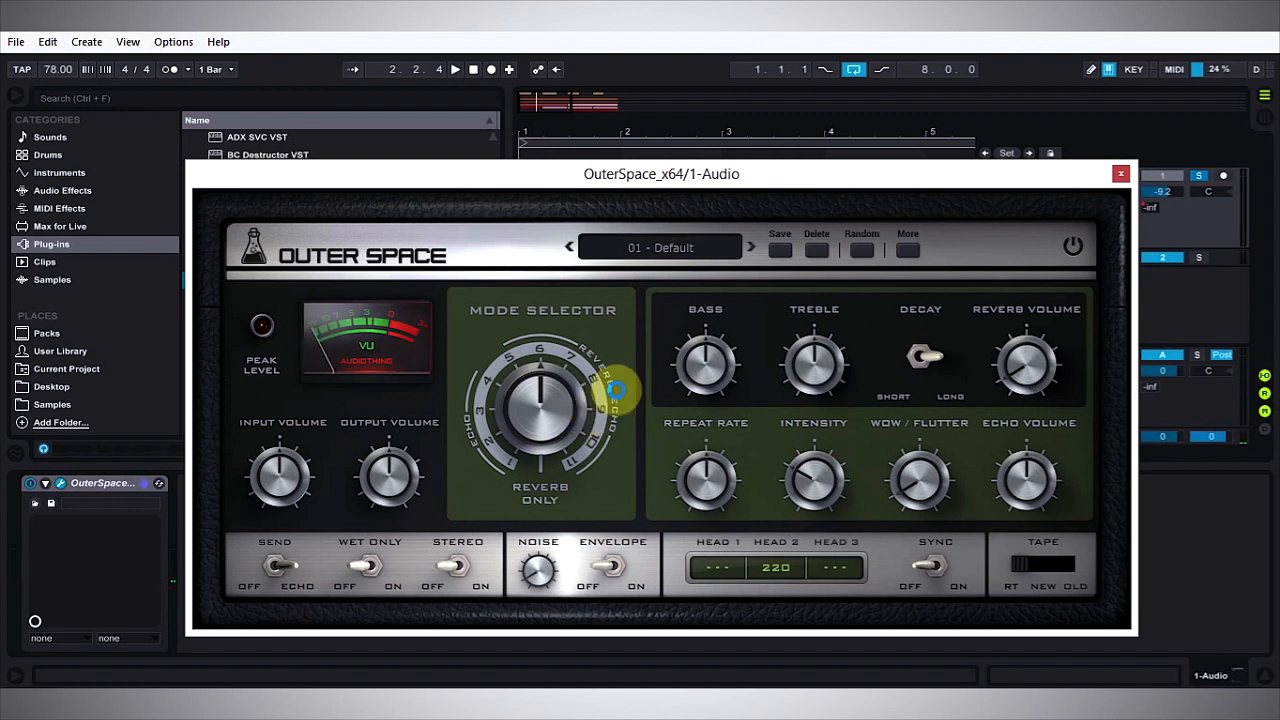
left_click(708, 366)
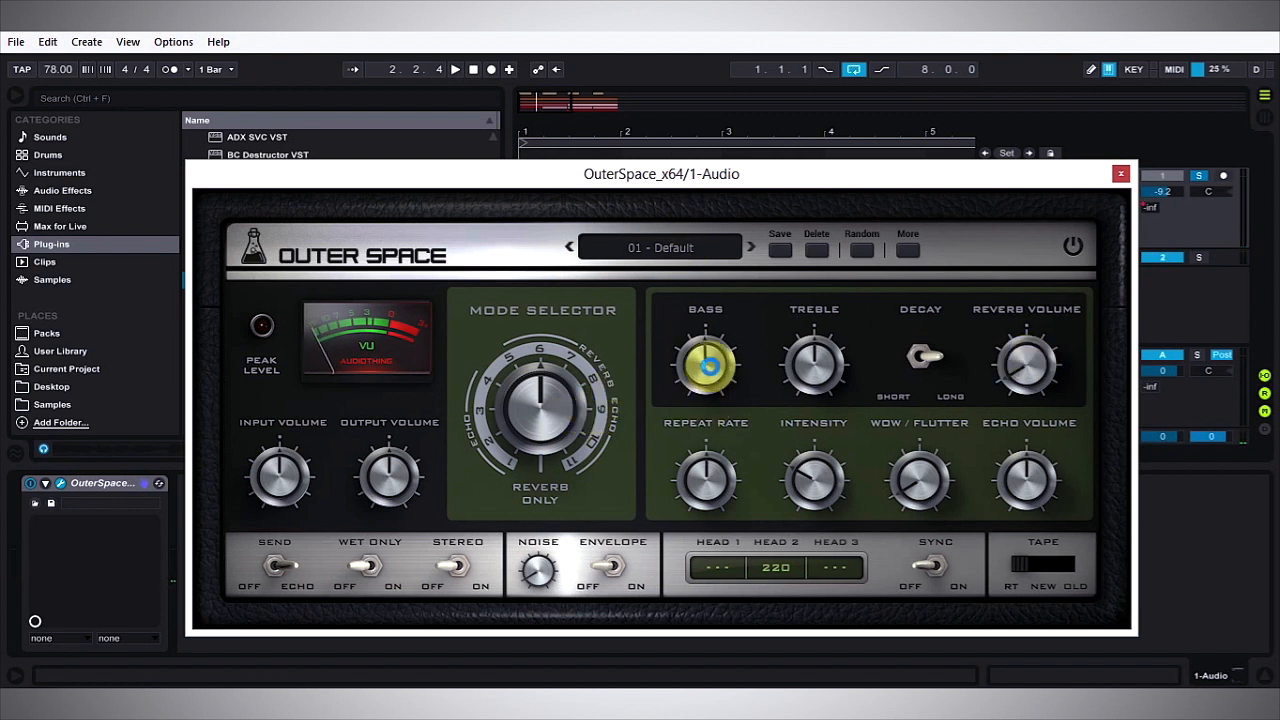
left_click_drag(708, 366, 707, 406)
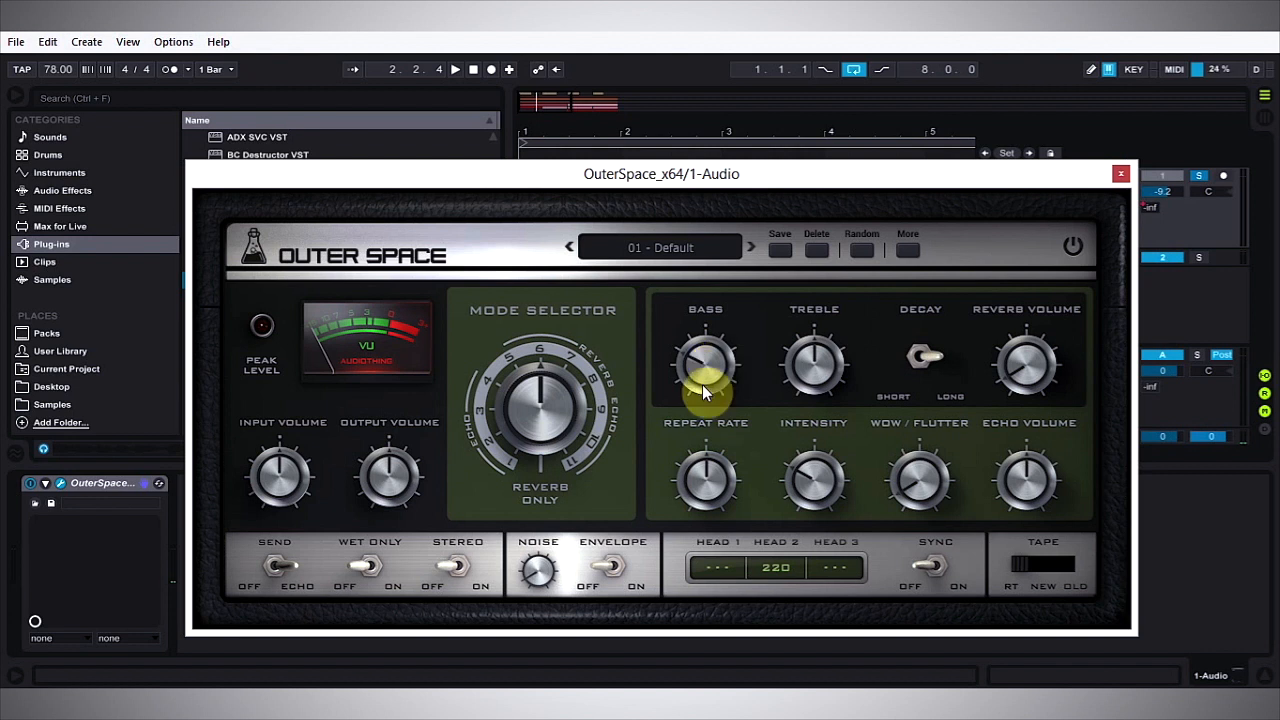
left_click(907, 249)
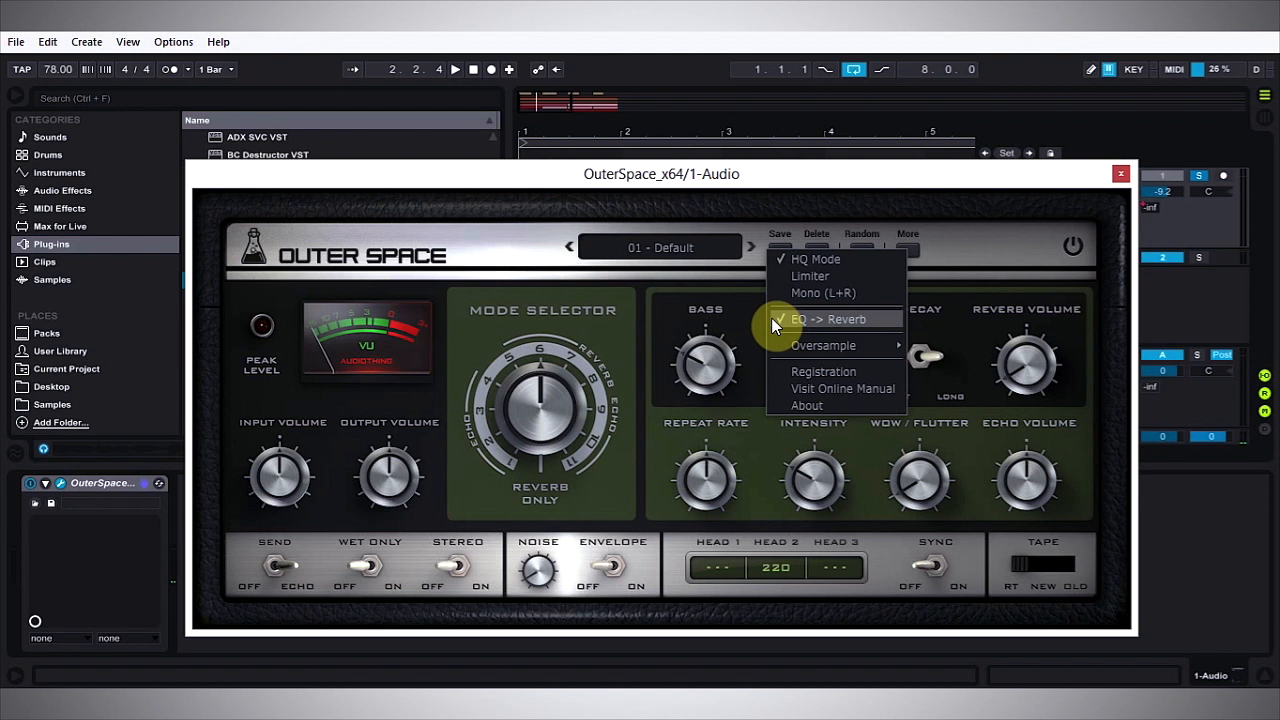
left_click(704, 310)
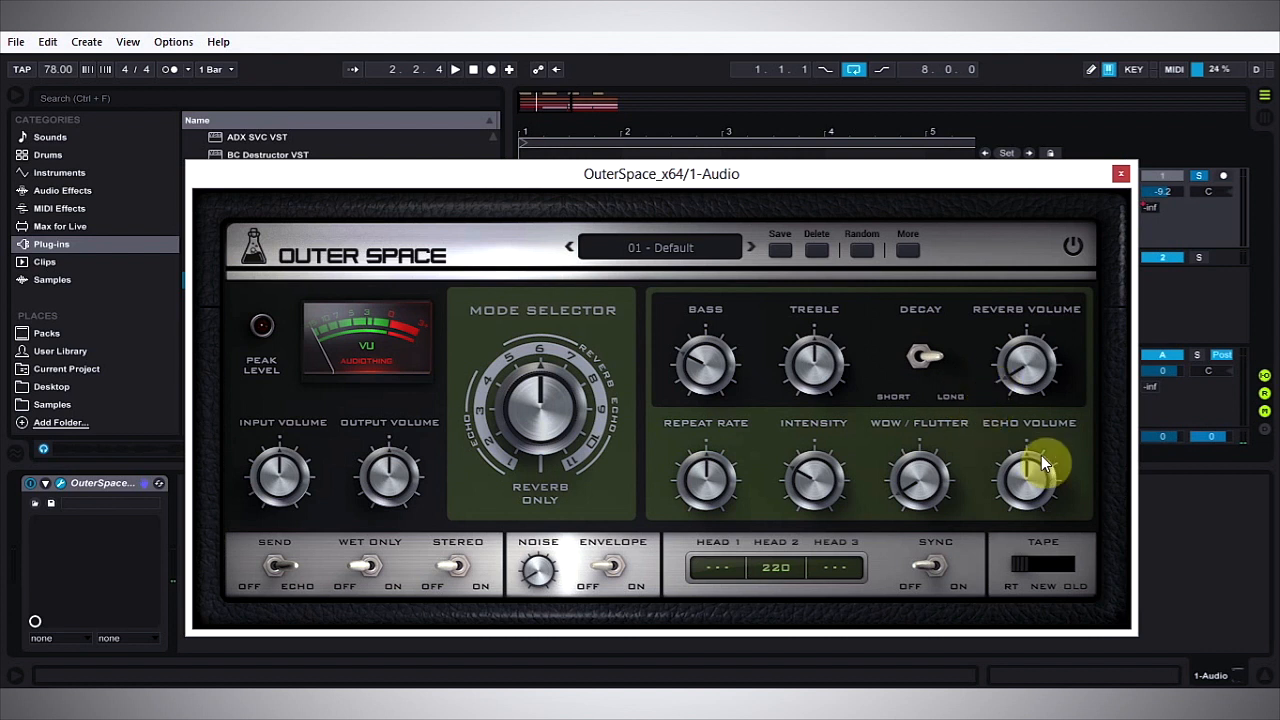
Lower OuterSpace's Echo Volume and Intensity to about the nine o'clock position and play back the vocal echo
left_click_drag(1040, 458, 1005, 518)
key("space")
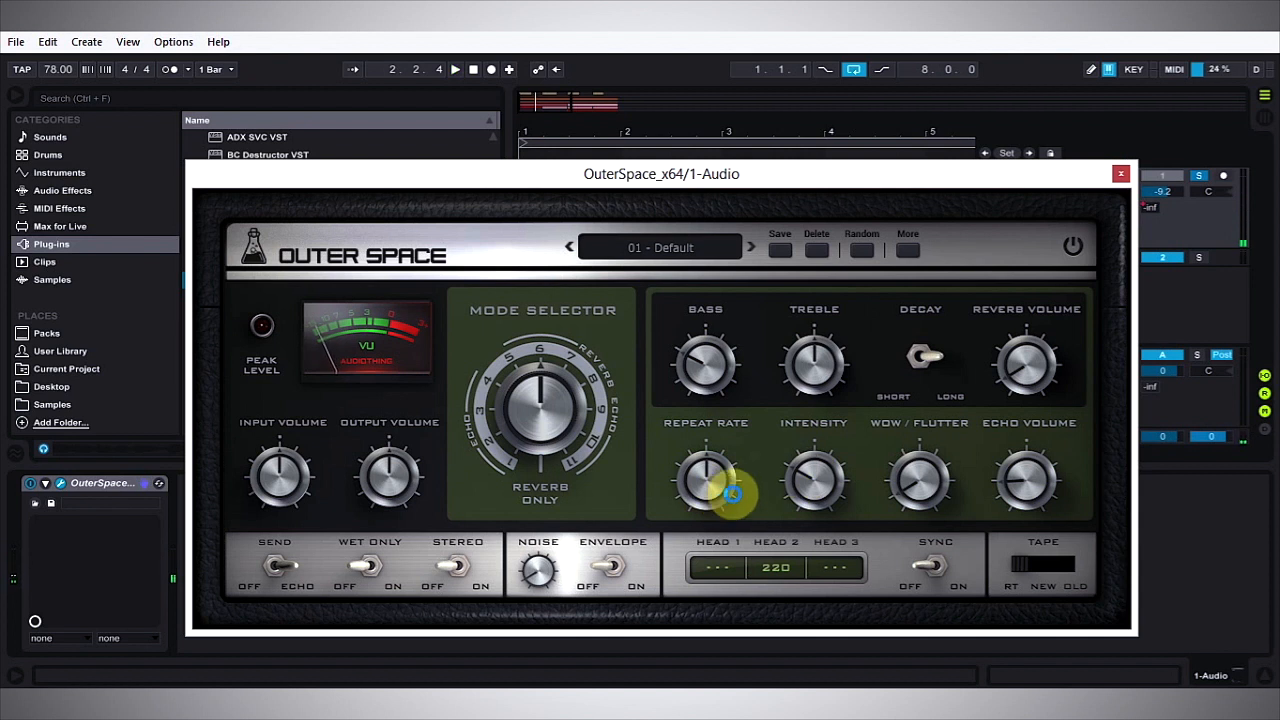
left_click_drag(817, 468, 816, 489)
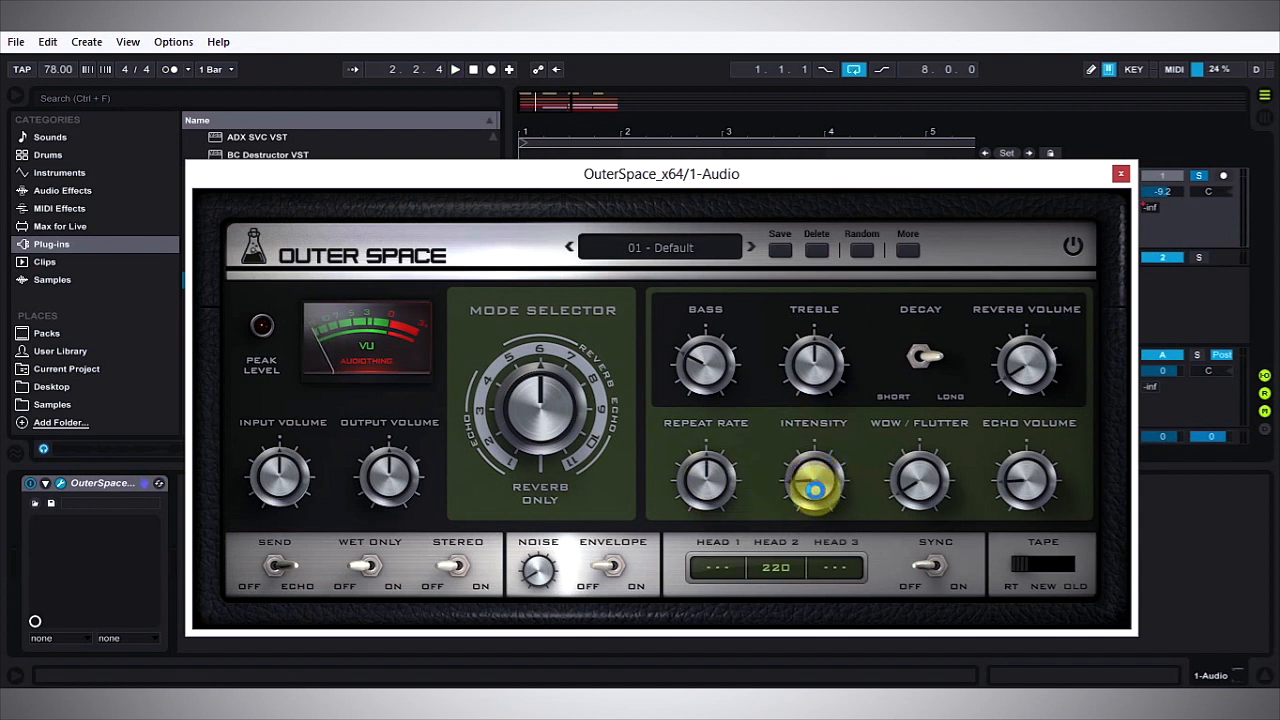
key("space")
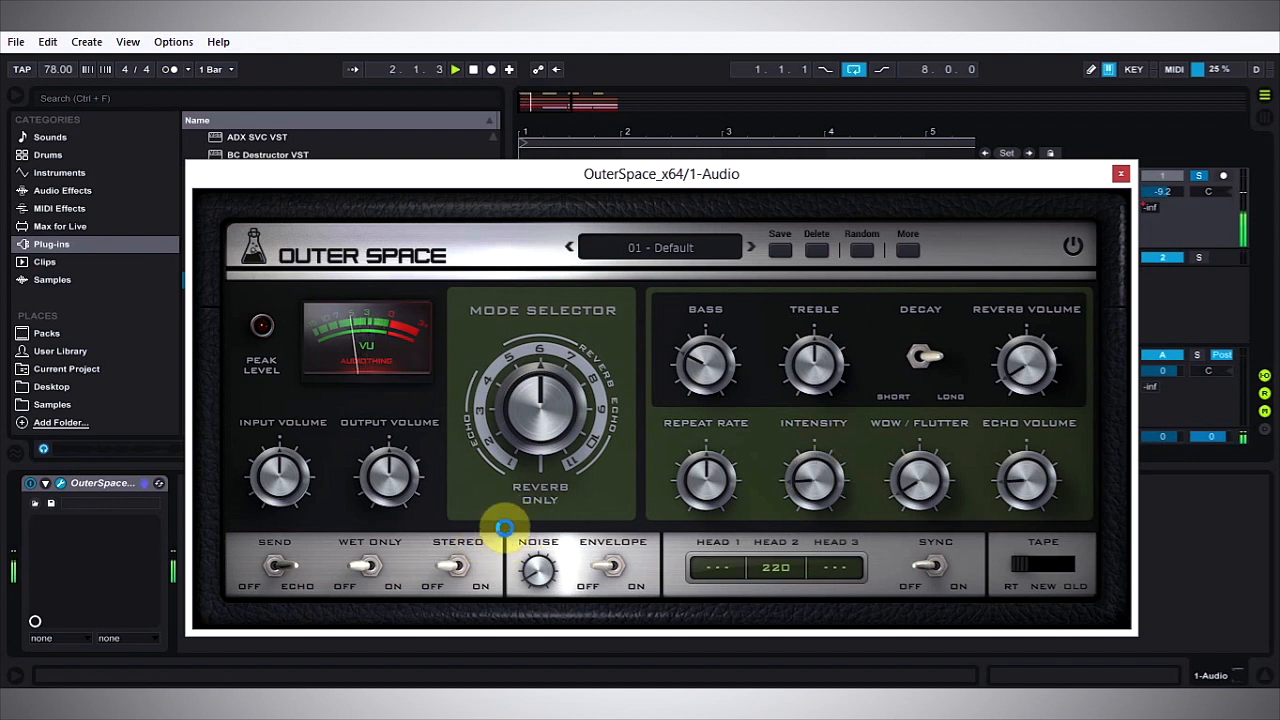
key("space")
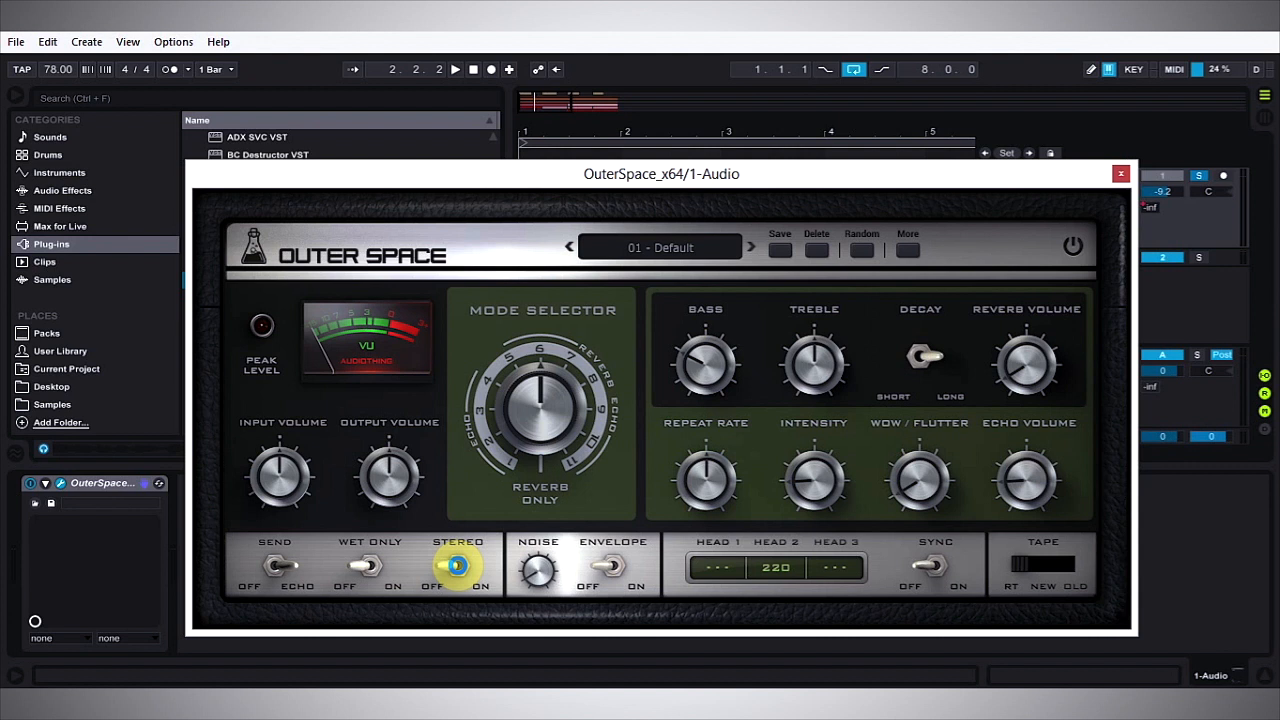
Switch OuterSpace's Stereo on and turn Echo Volume fully down, playing the vocal to hear the result
key("space")
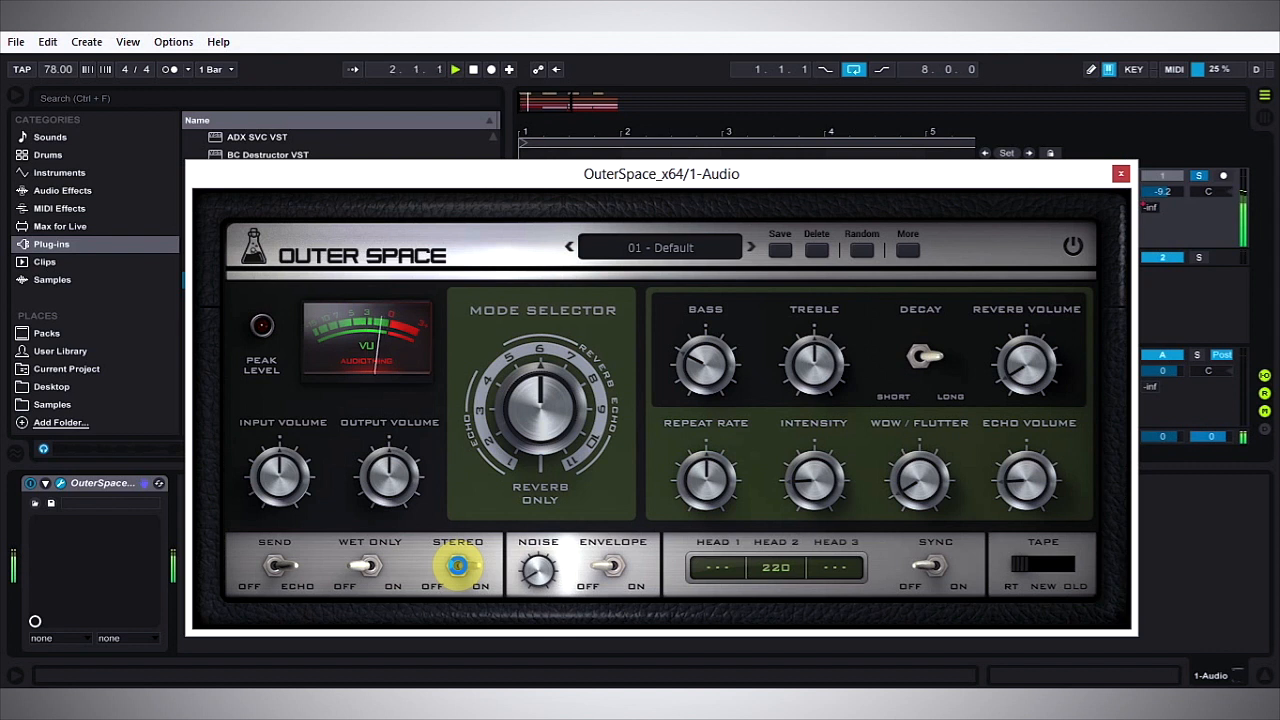
key("space")
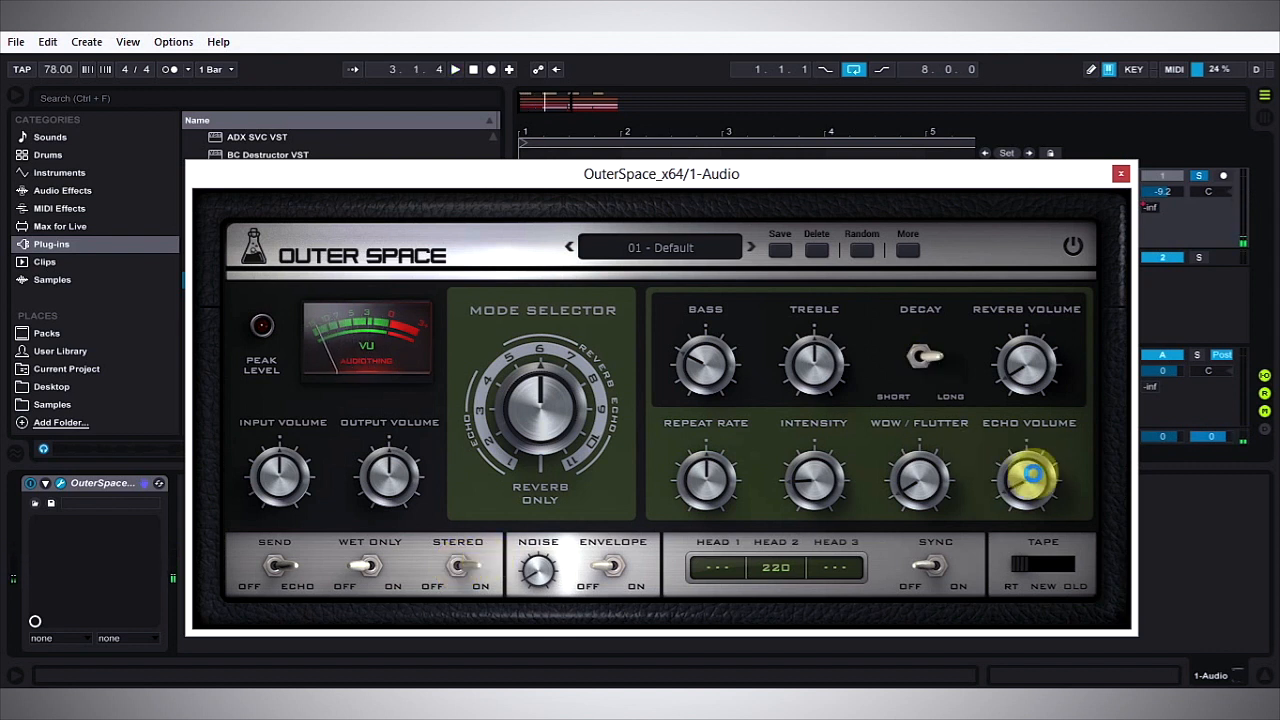
left_click_drag(1025, 474, 1025, 476)
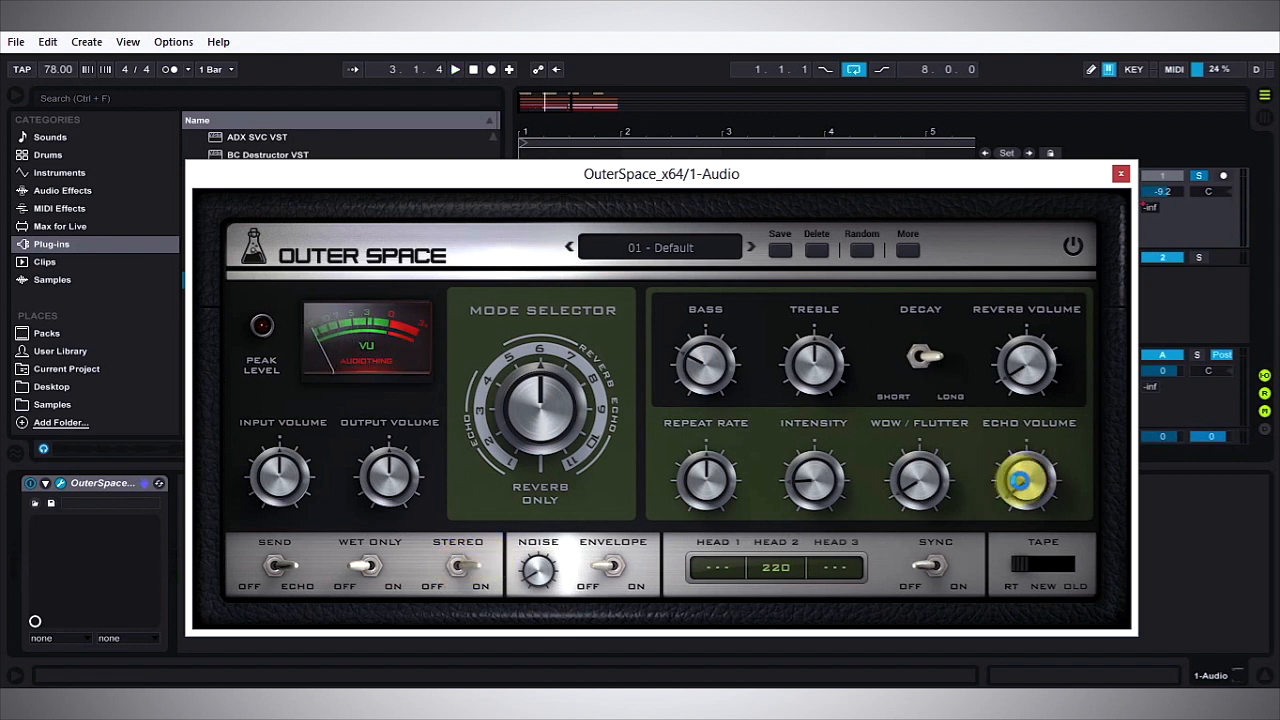
key("space")
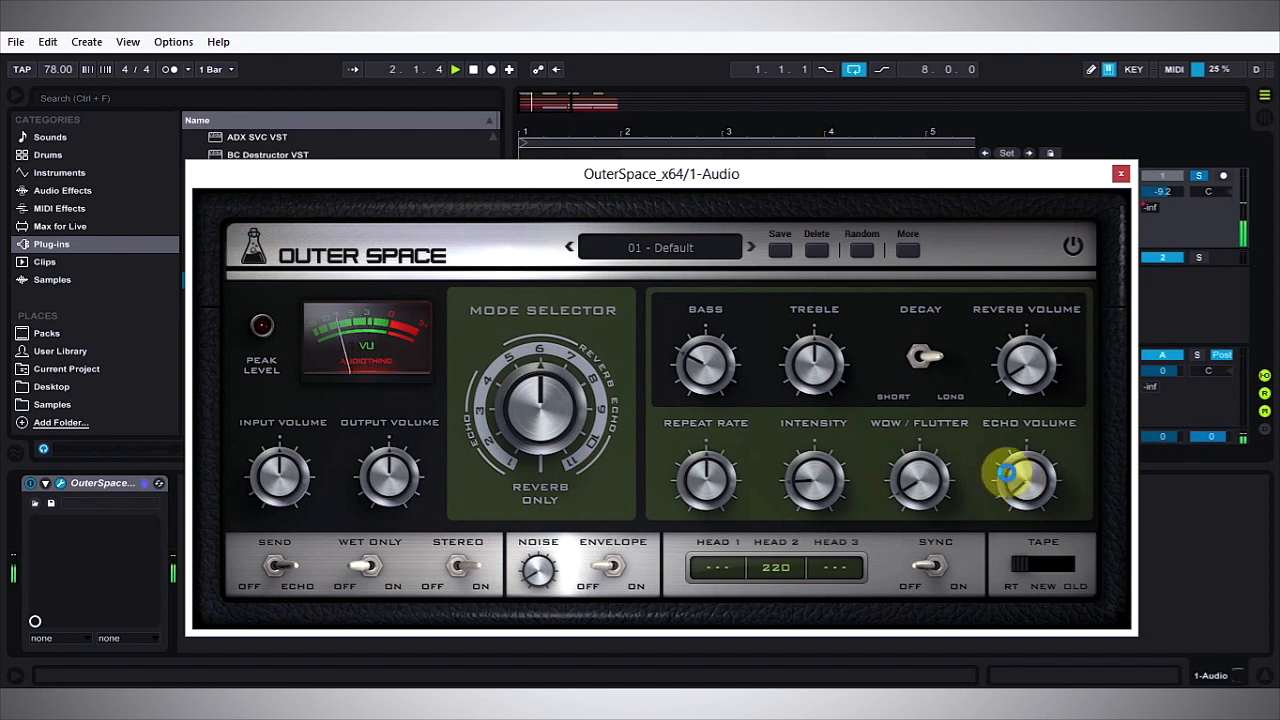
key("space")
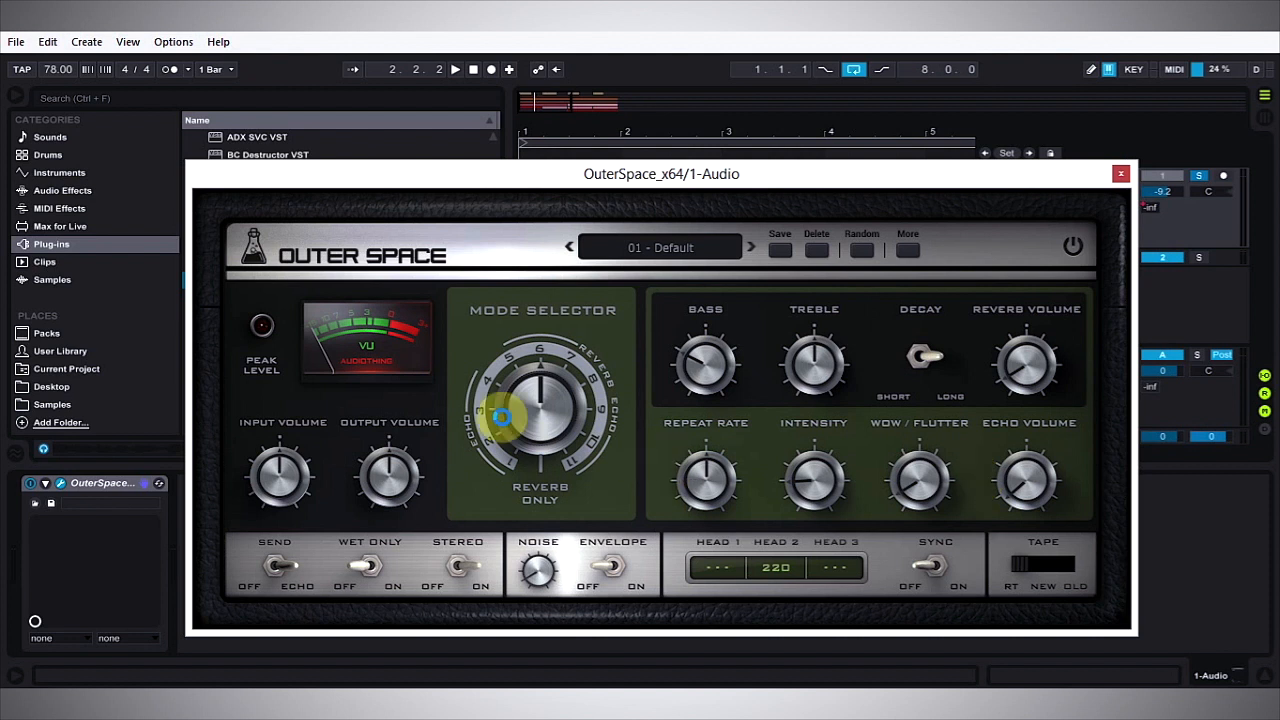
Compare the vocal with the OuterSpace device bypassed and active during playback
left_click(27, 488)
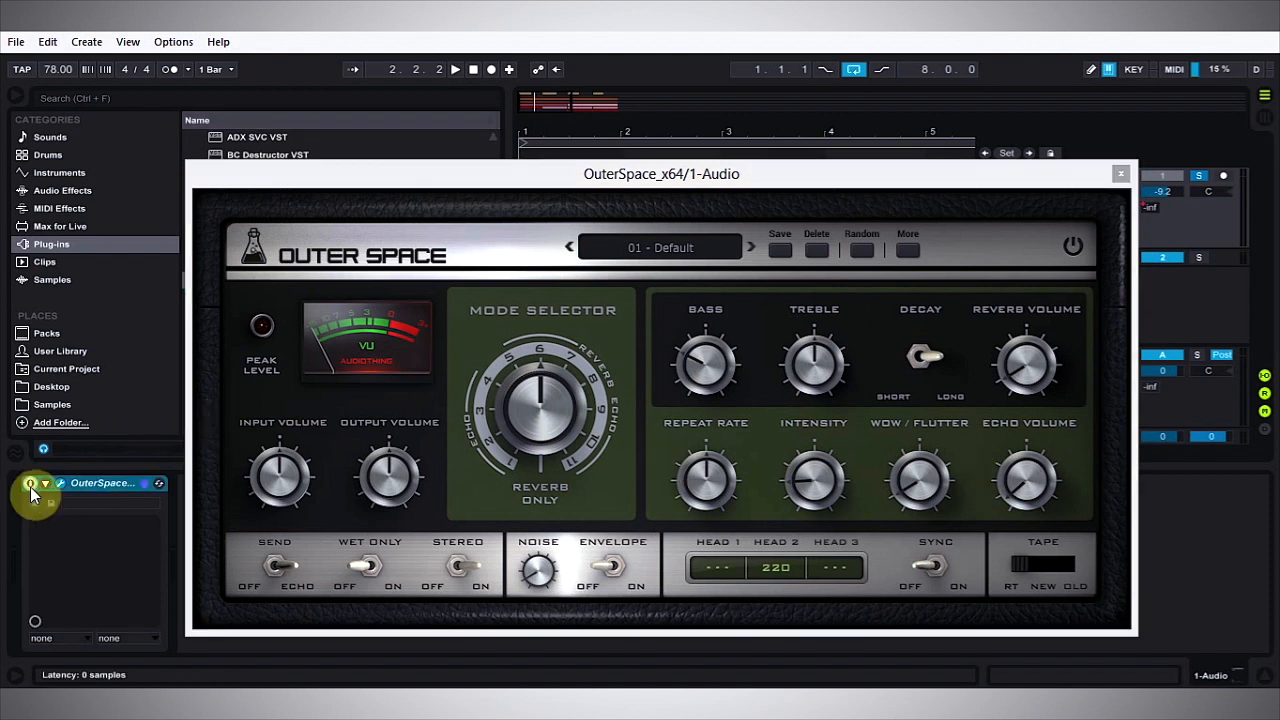
key("space")
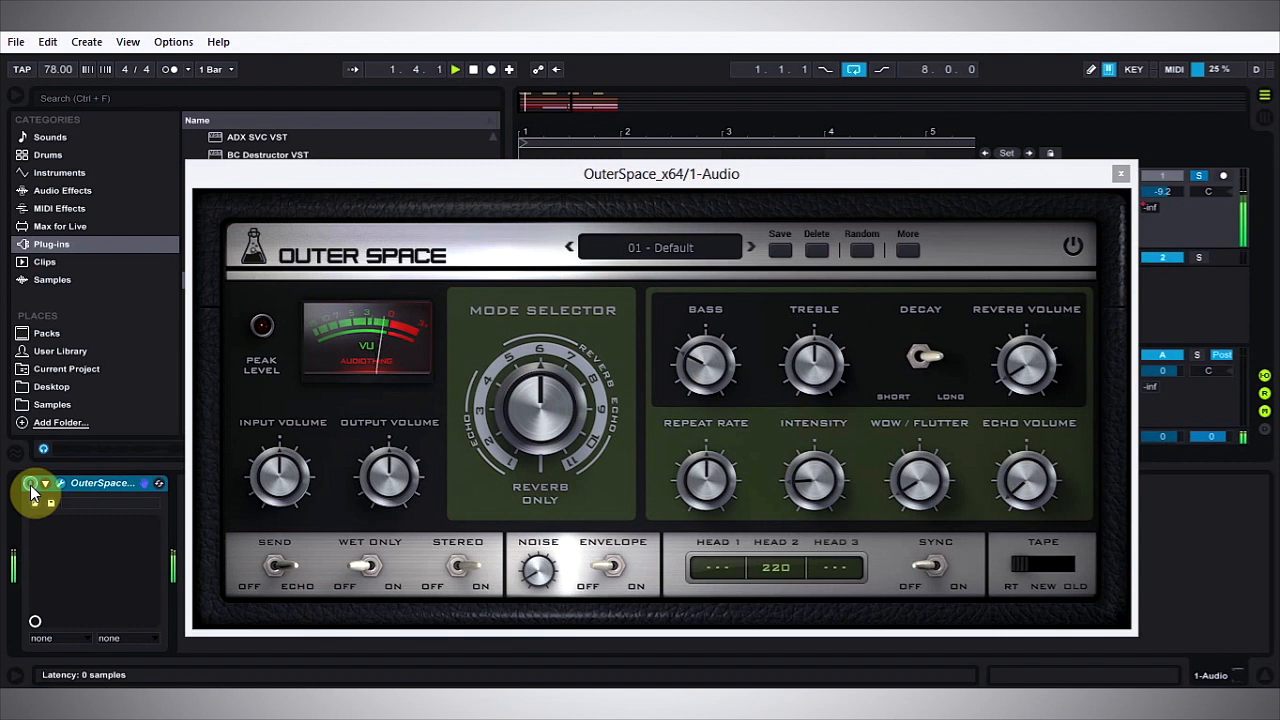
key("space")
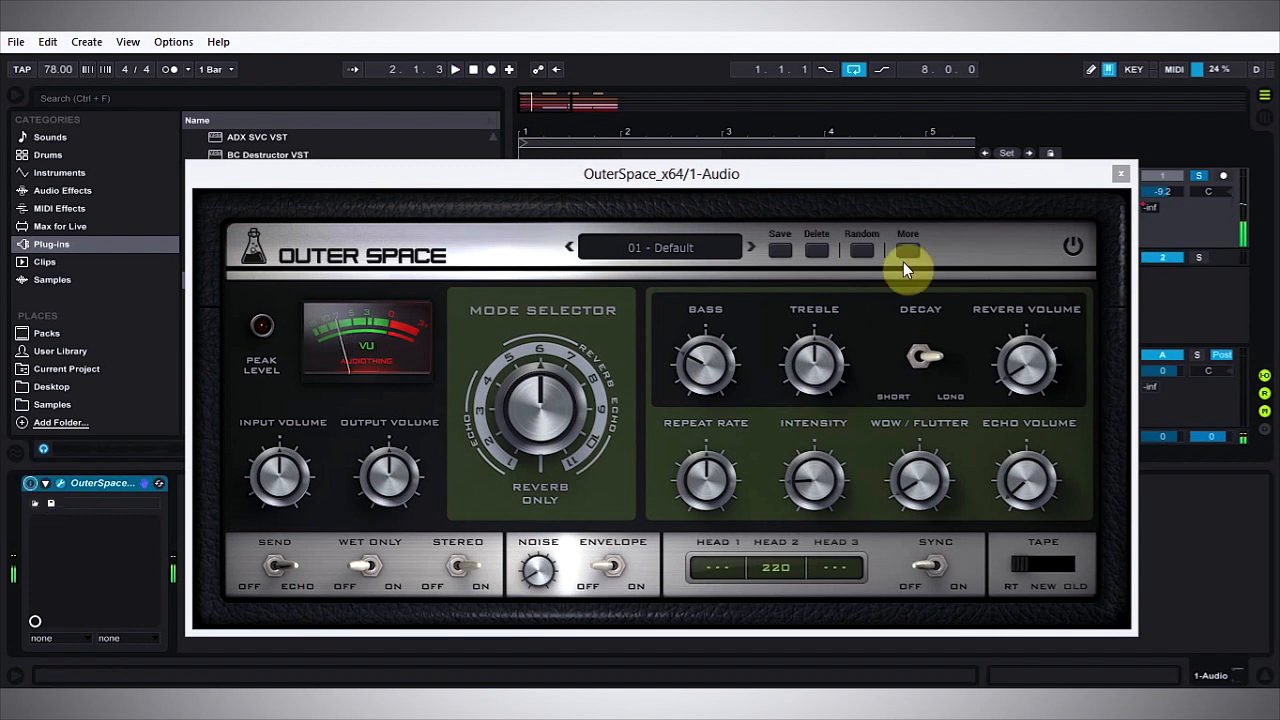
Add OuterSpace_x64 to return track A and place it before EQ Eight in the device chain
left_click(1120, 174)
left_click_drag(300, 280, 1008, 350)
left_click(1126, 183)
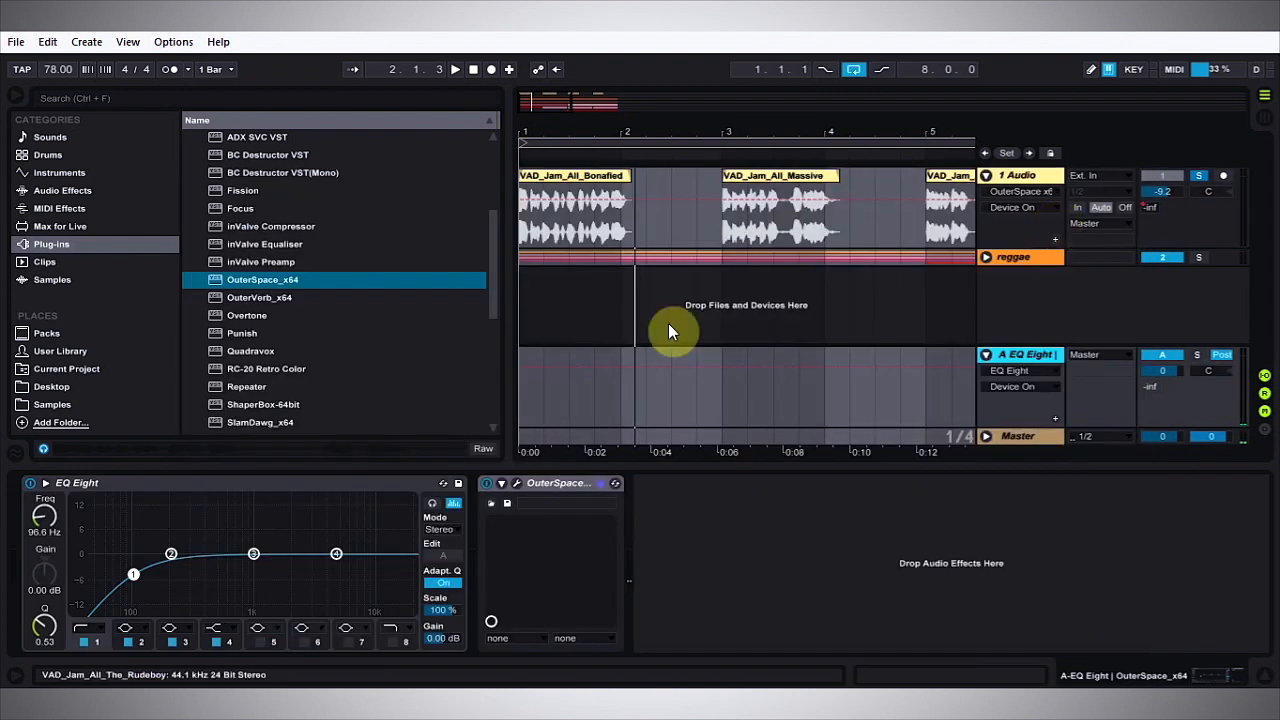
left_click(558, 483)
left_click_drag(519, 500, 80, 506)
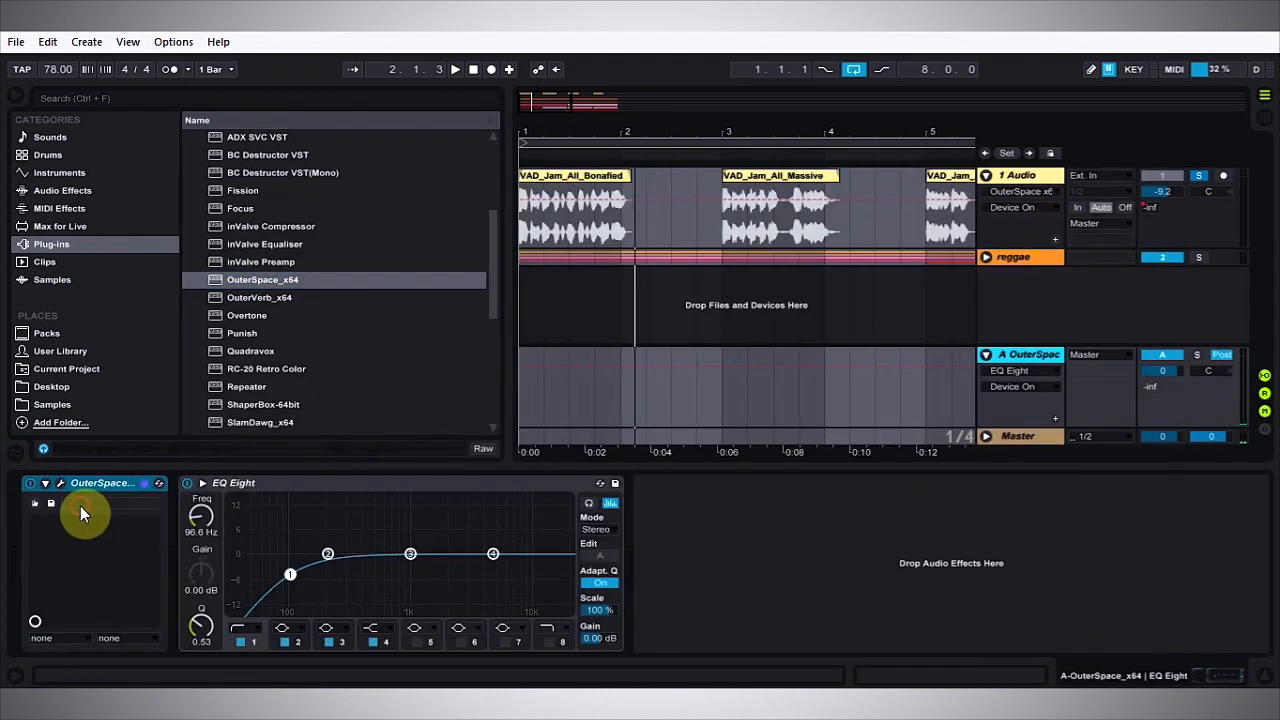
Switch Wet Only on in the return track's OuterSpace and lock that switch against randomization
left_click(60, 486)
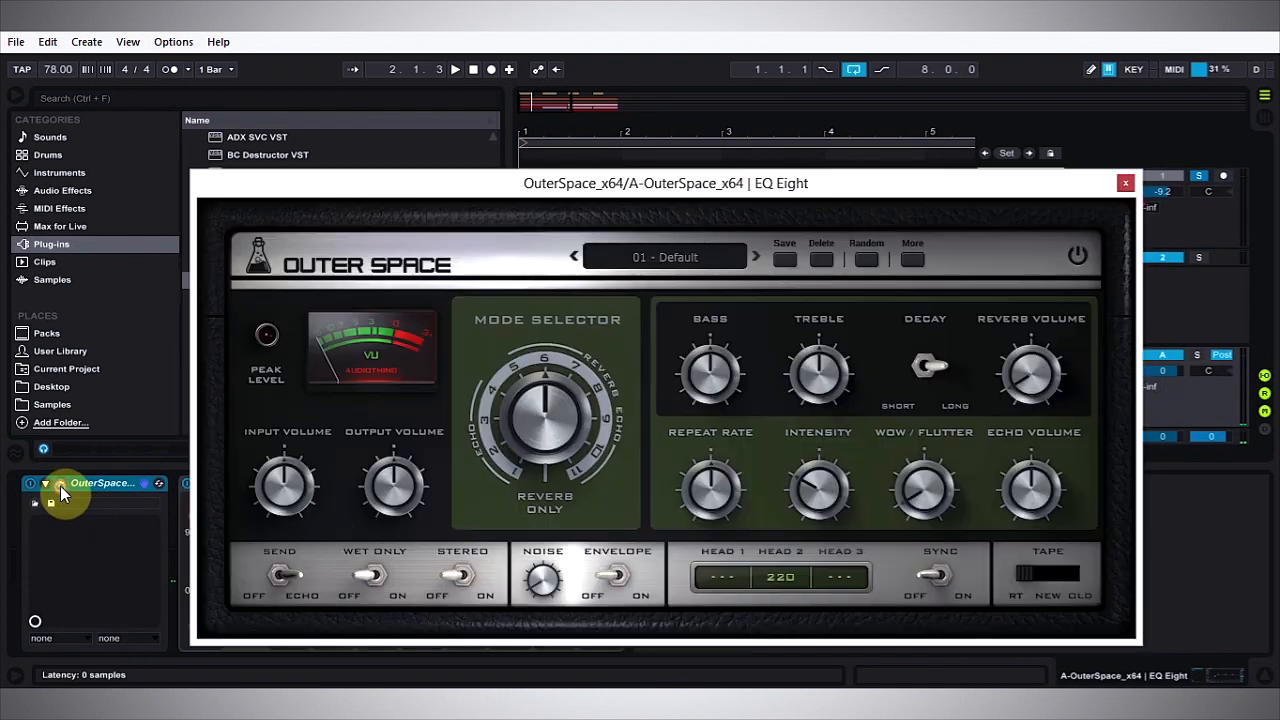
right_click(370, 572)
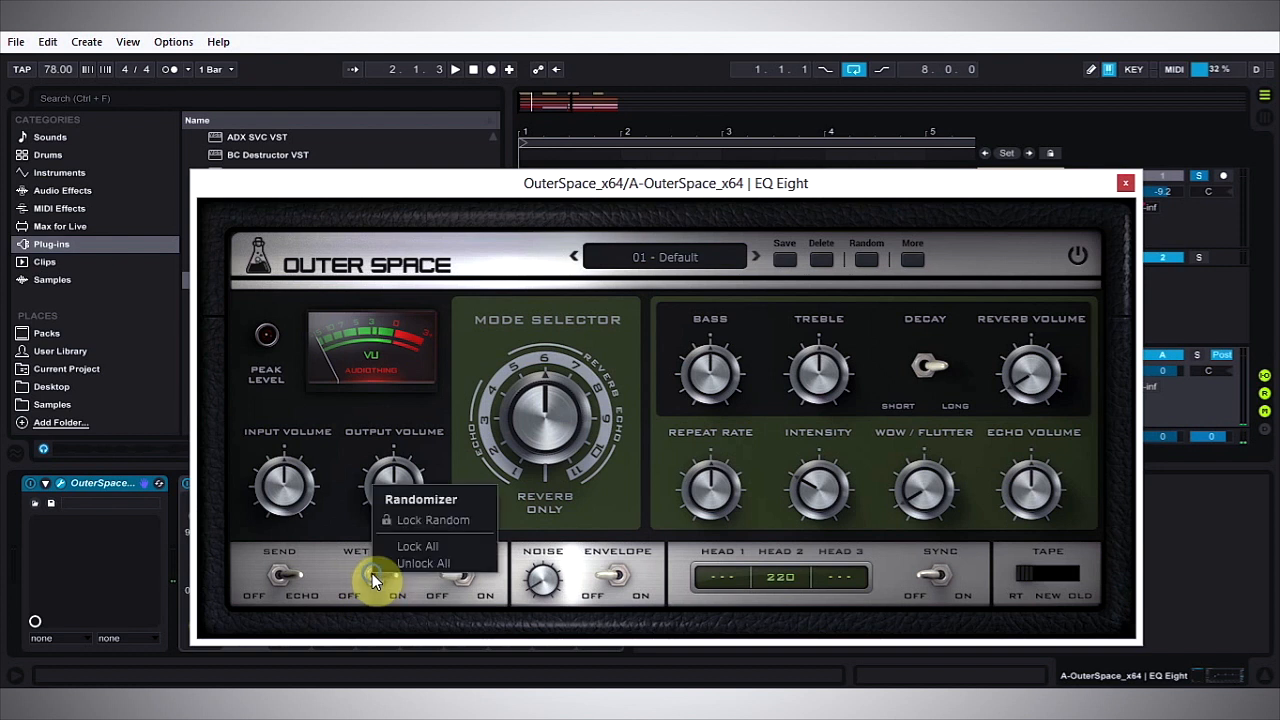
left_click(426, 522)
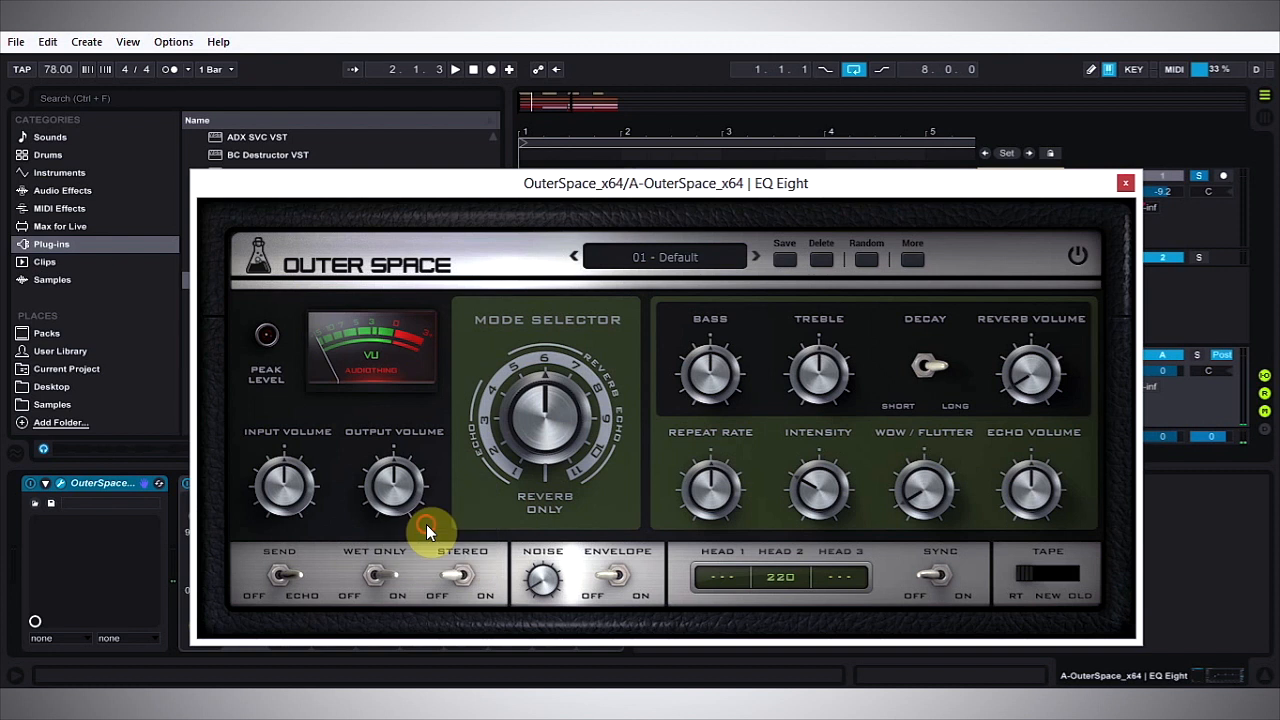
Randomize the return track's OuterSpace settings three times
left_click(867, 258)
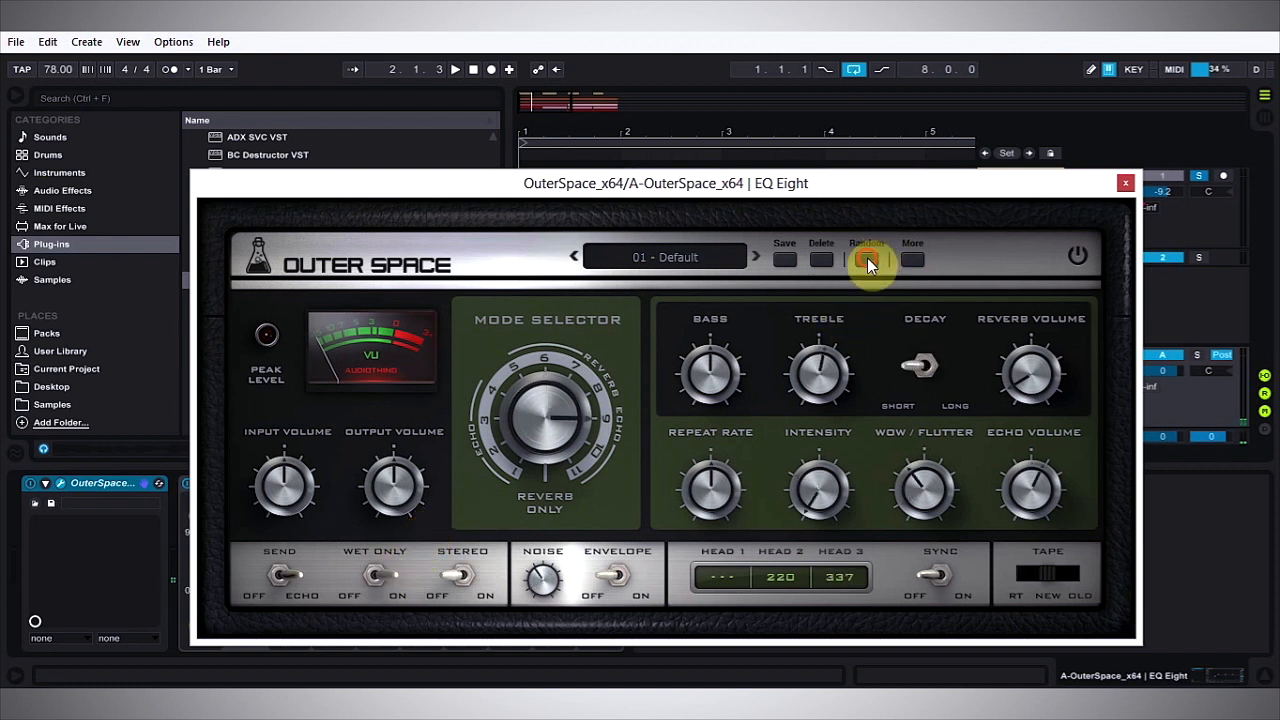
left_click(867, 258)
left_click(867, 258)
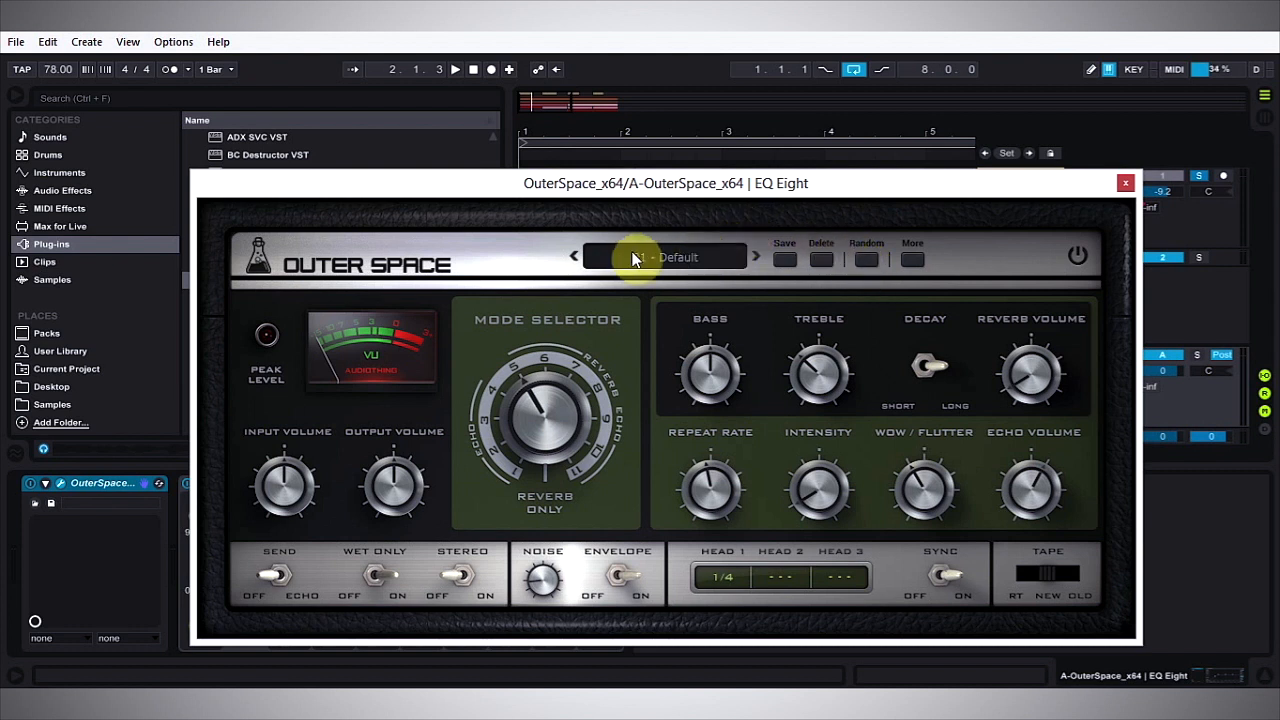
Load the factory preset 04 - Long Cliffs in the return track's OuterSpace
left_click(670, 257)
mouse_move(681, 283)
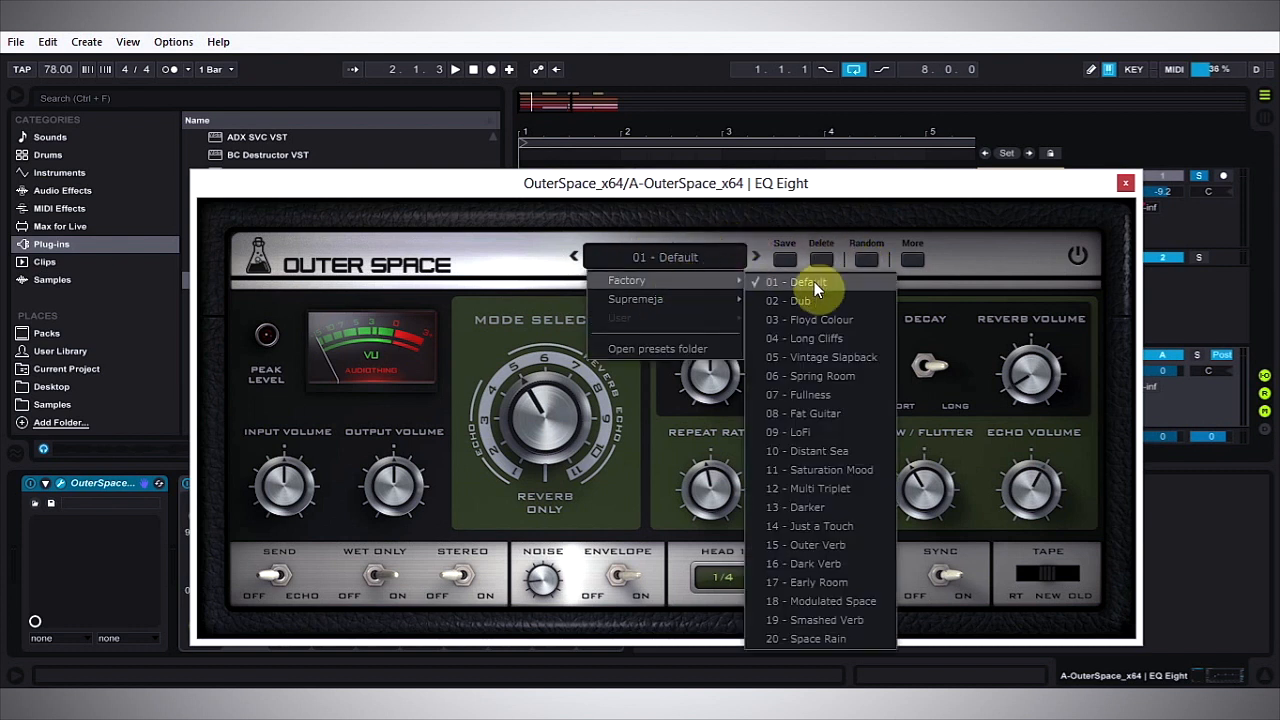
left_click(811, 340)
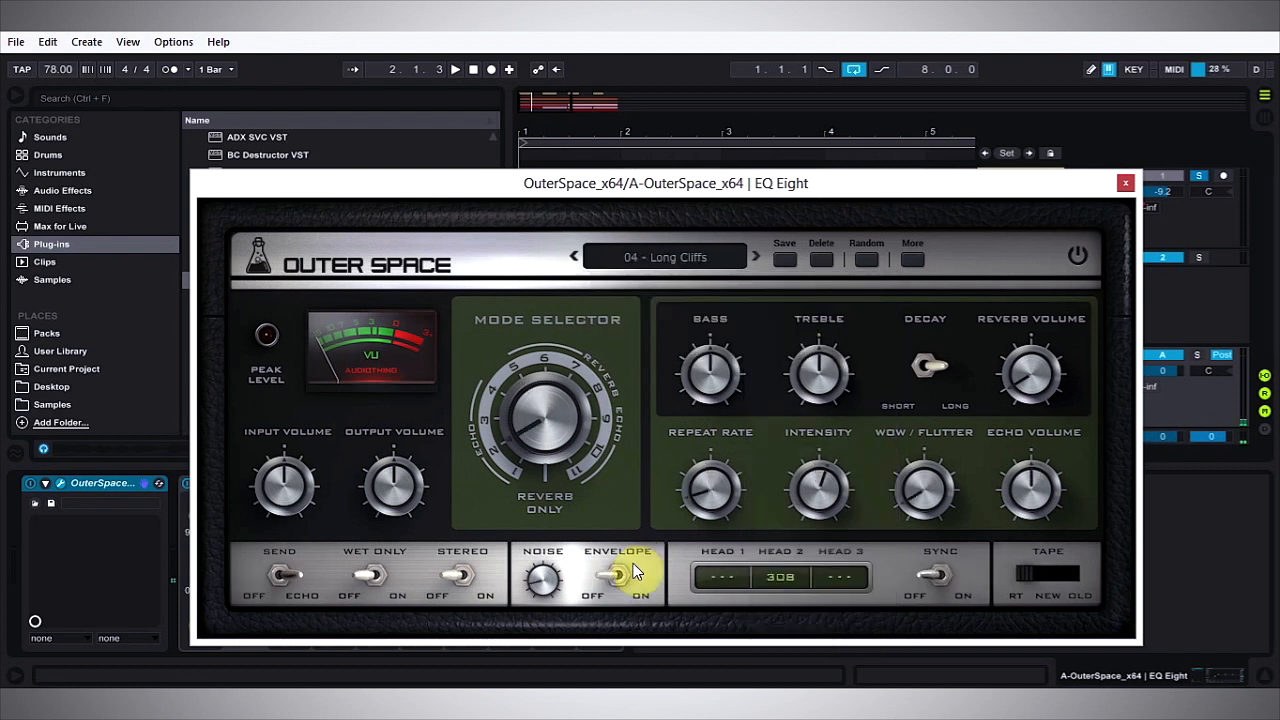
Adjust the Noise level, switch Envelope, Wet Only and Stereo on in the return track's OuterSpace, and close its window
left_click(542, 588)
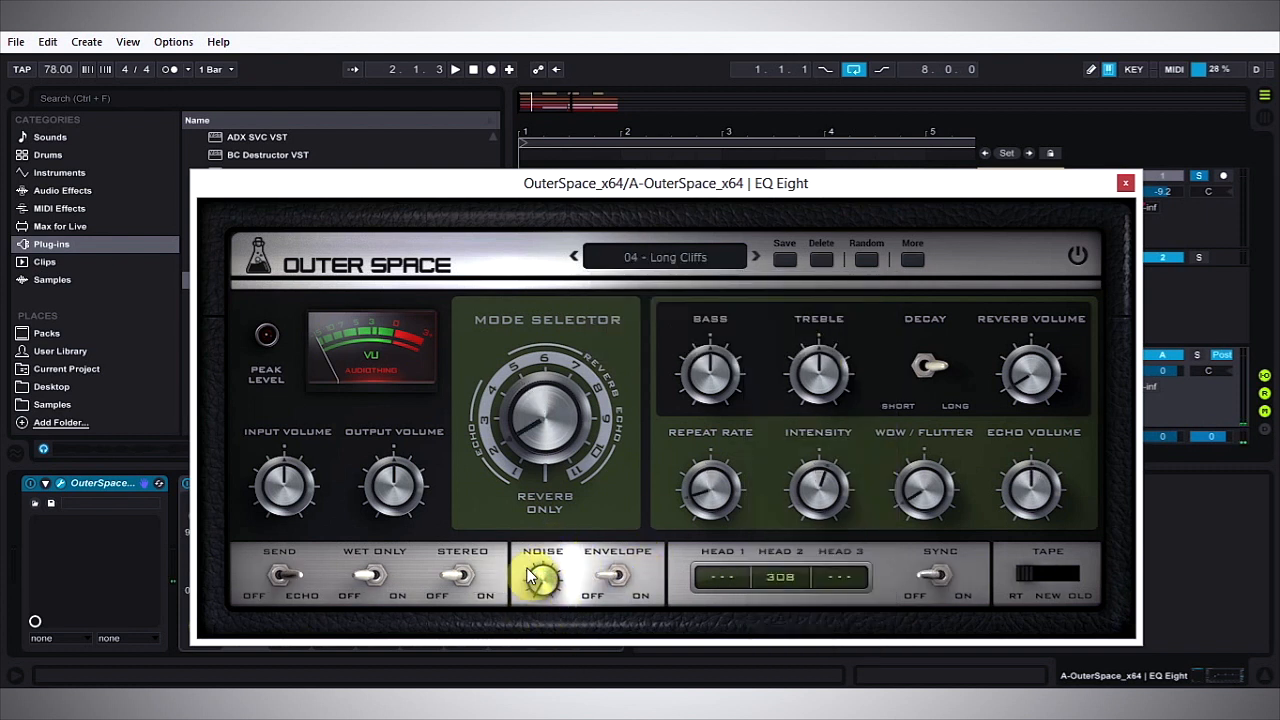
left_click(614, 580)
left_click(617, 577)
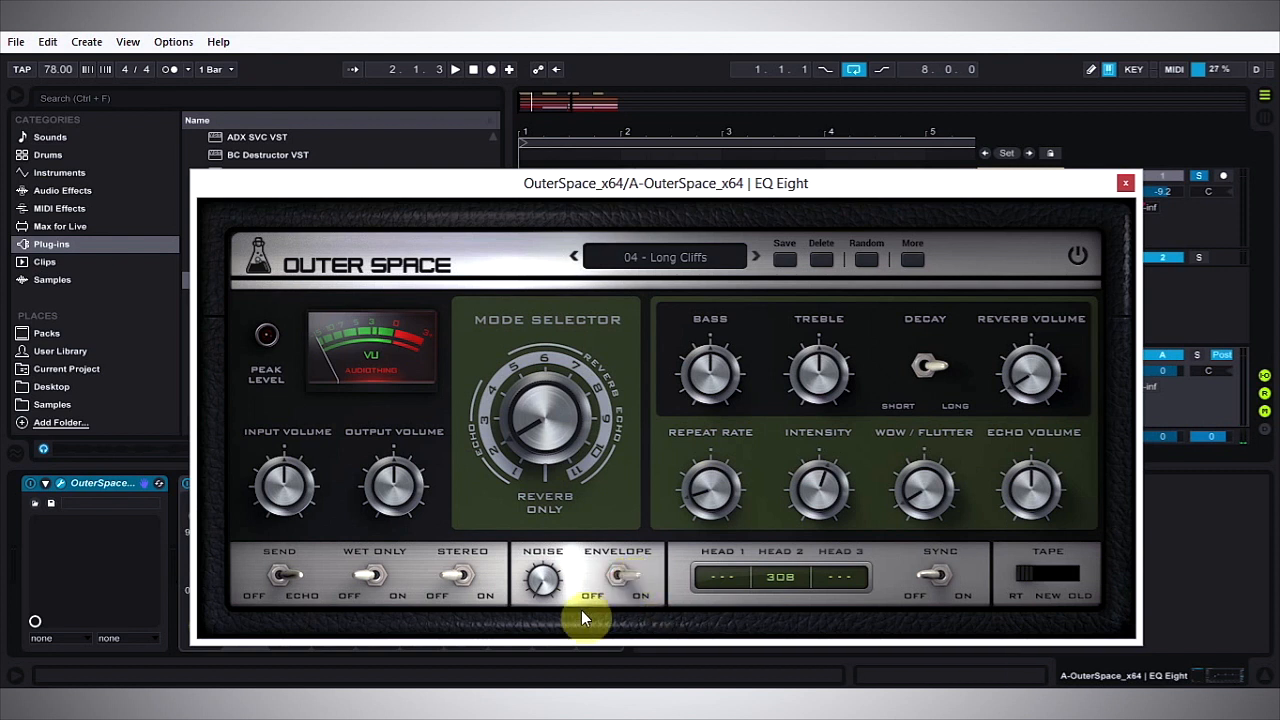
left_click(538, 563)
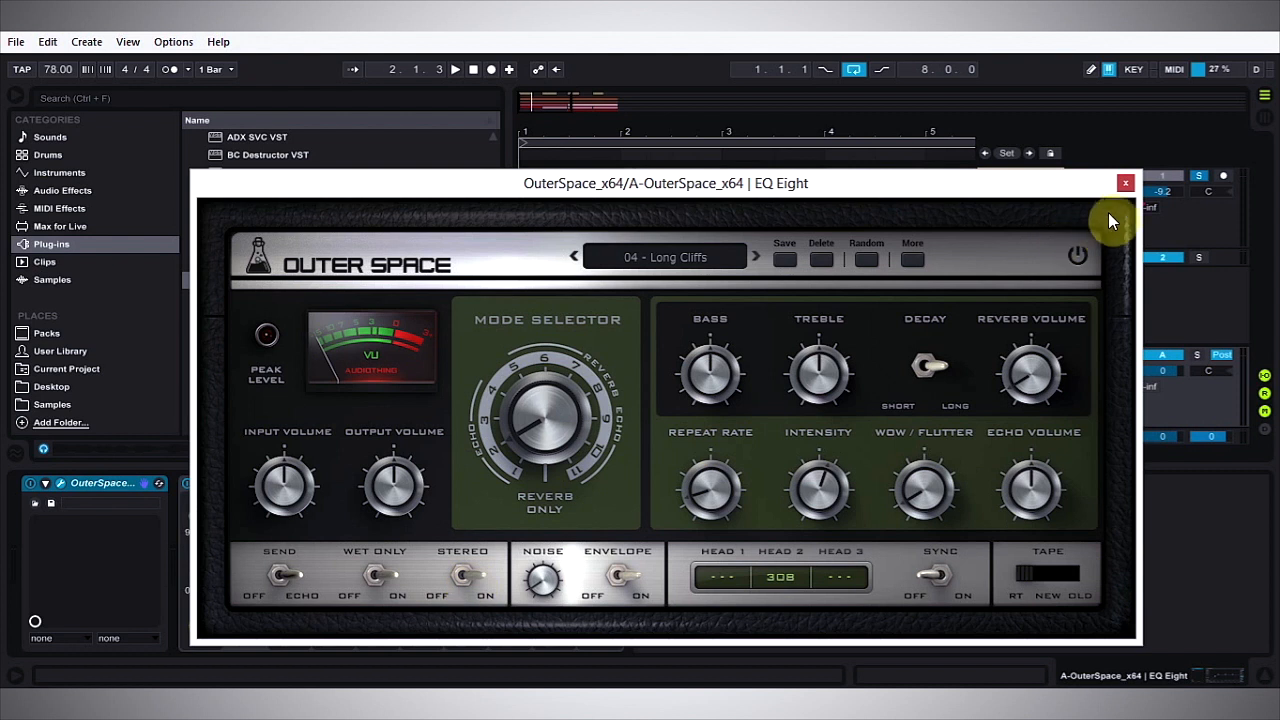
left_click(1125, 183)
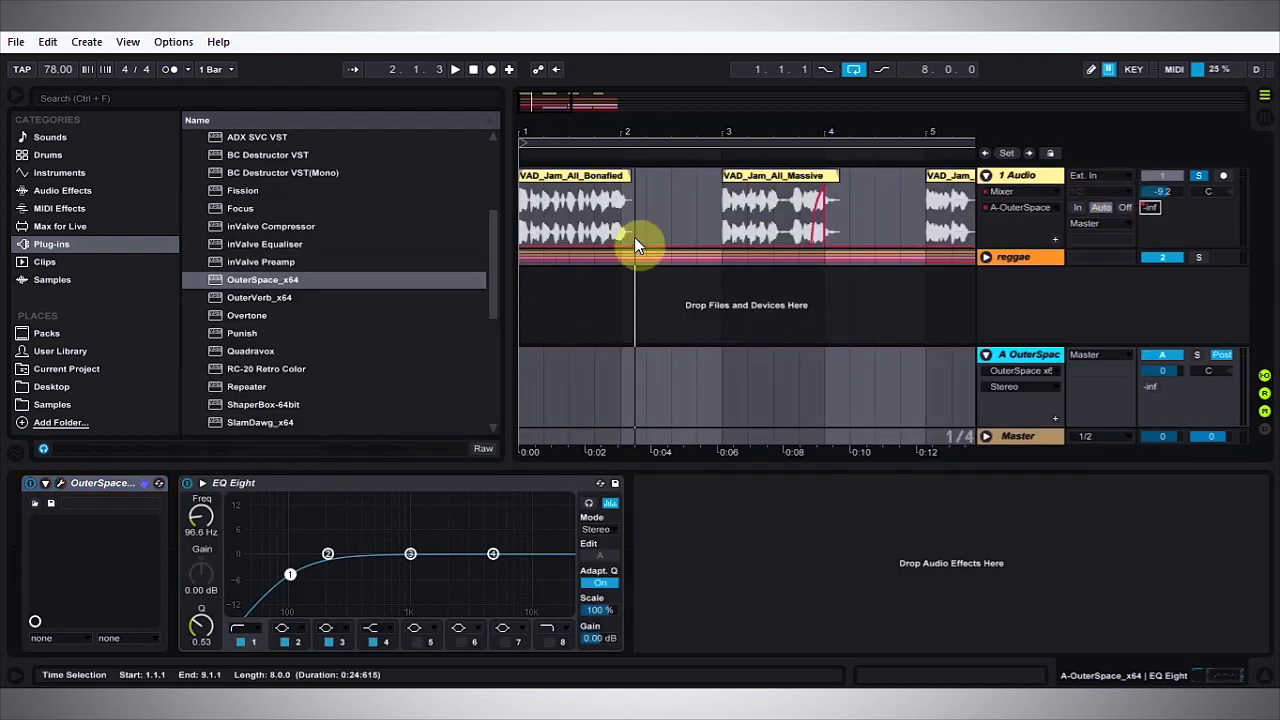
Draw send A automation up to 0 over the end of the first vocal clip on 1 Audio and play back the echo throw
key("b")
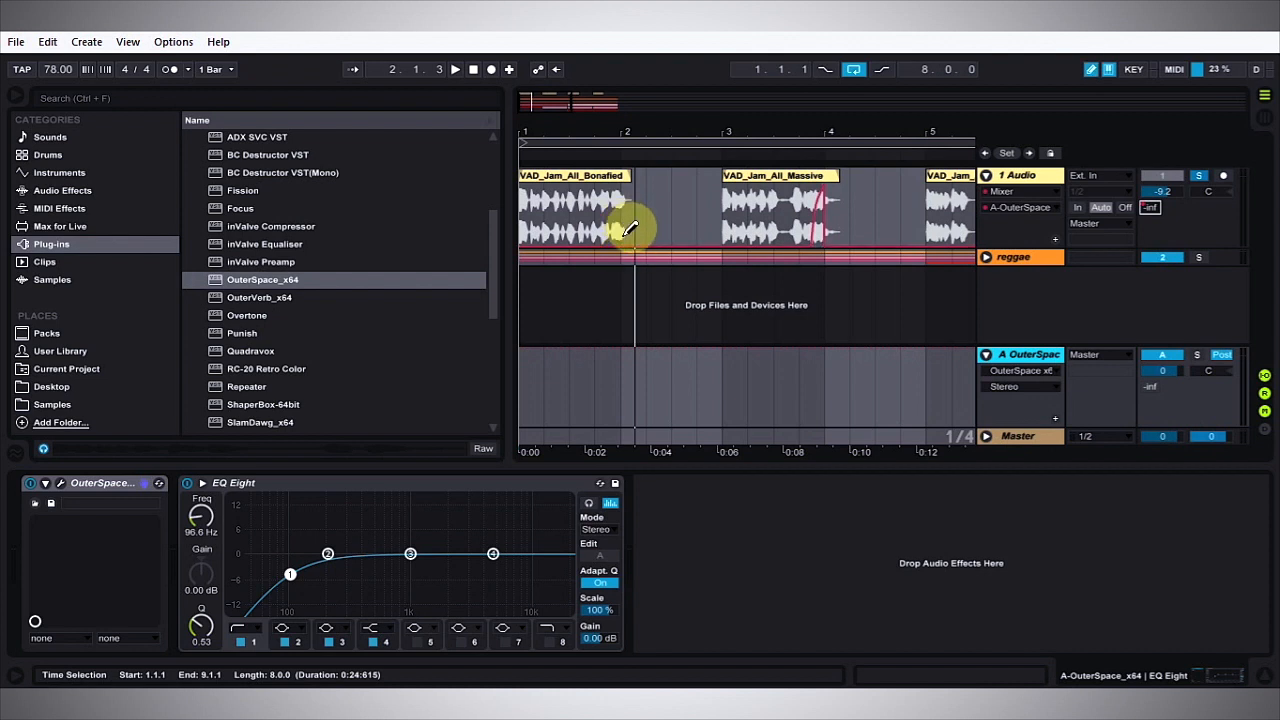
mouse_move(628, 238)
left_mouse_down()
mouse_move(629, 170)
mouse_move(662, 185)
left_mouse_up()
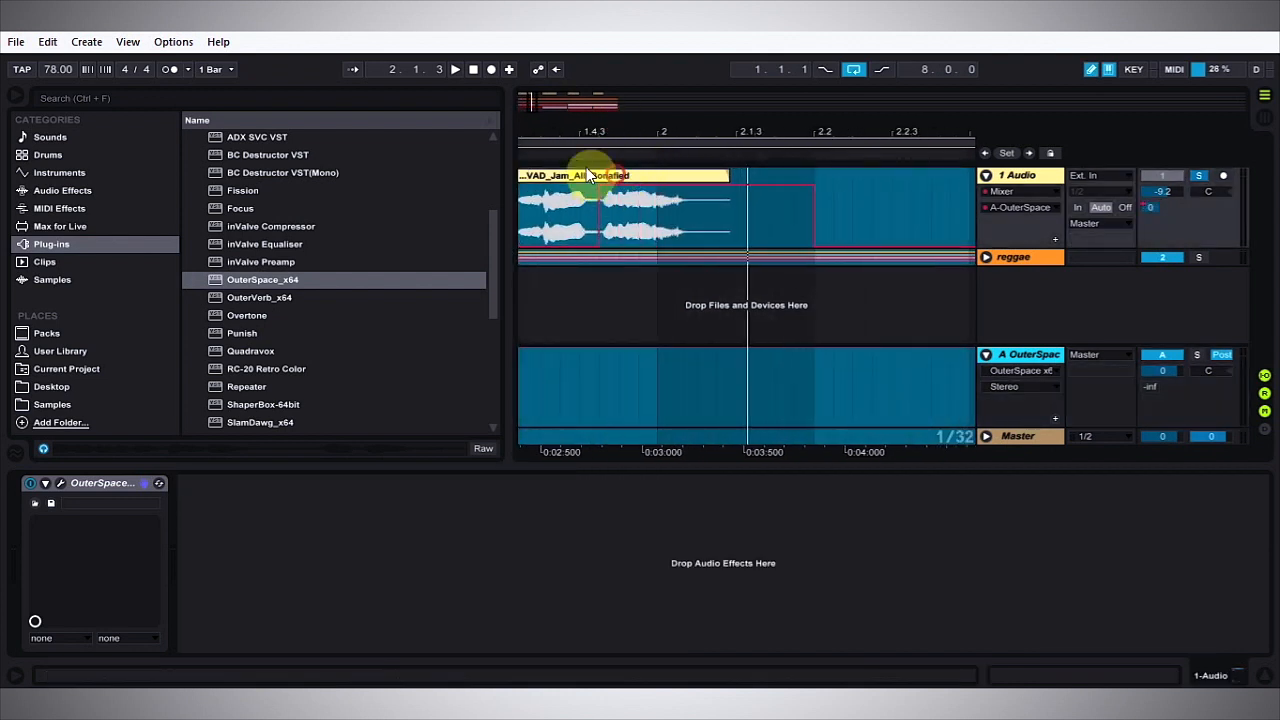
left_click_drag(610, 130, 612, 116)
left_click(702, 150)
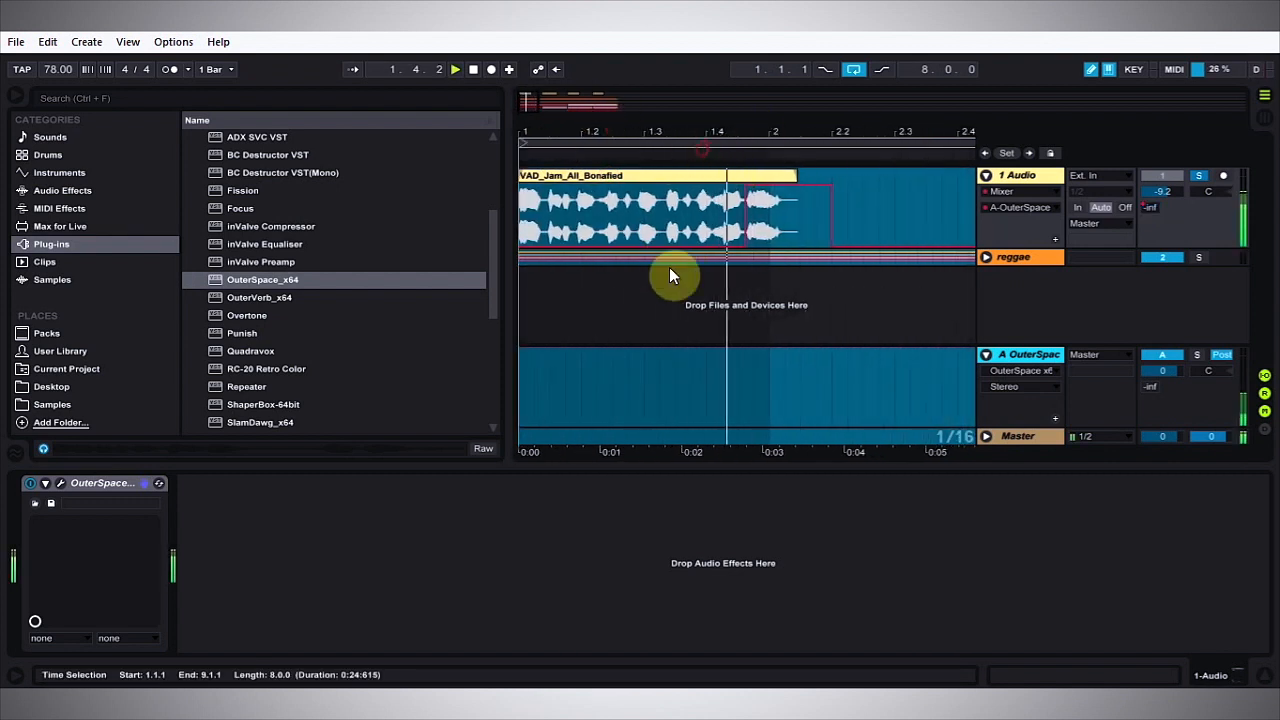
left_click_drag(808, 129, 598, 132)
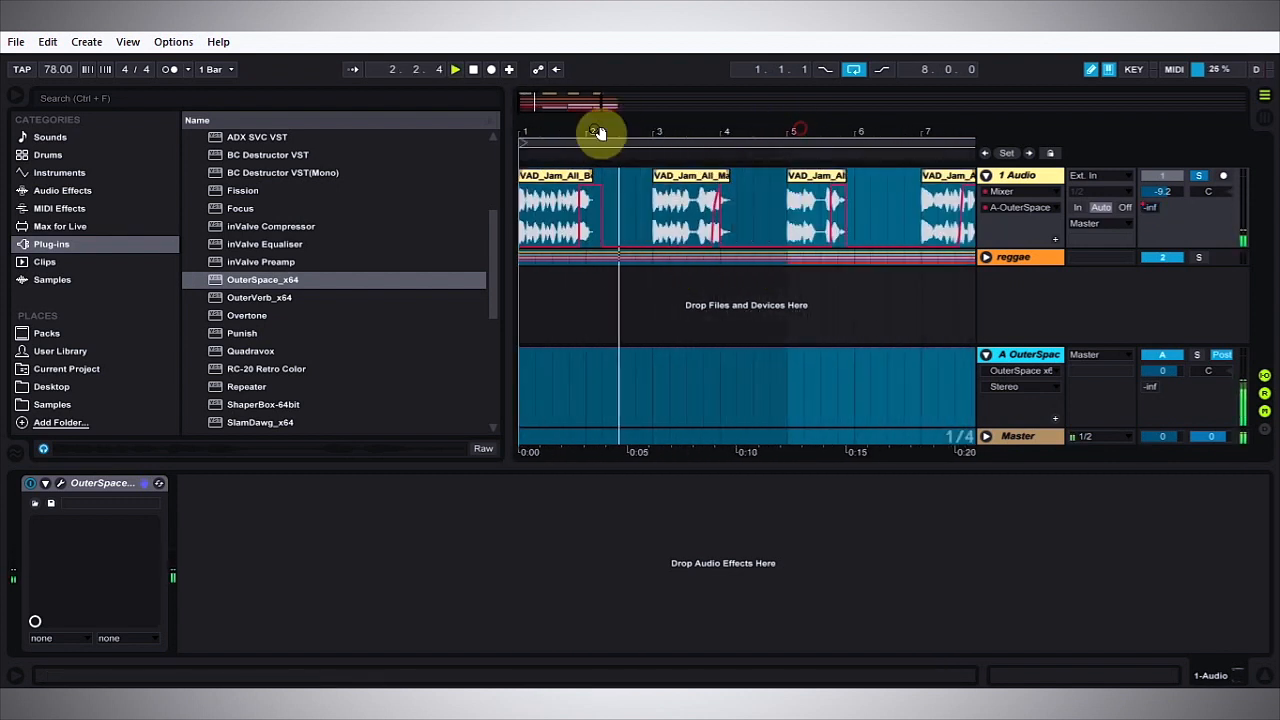
key("space")
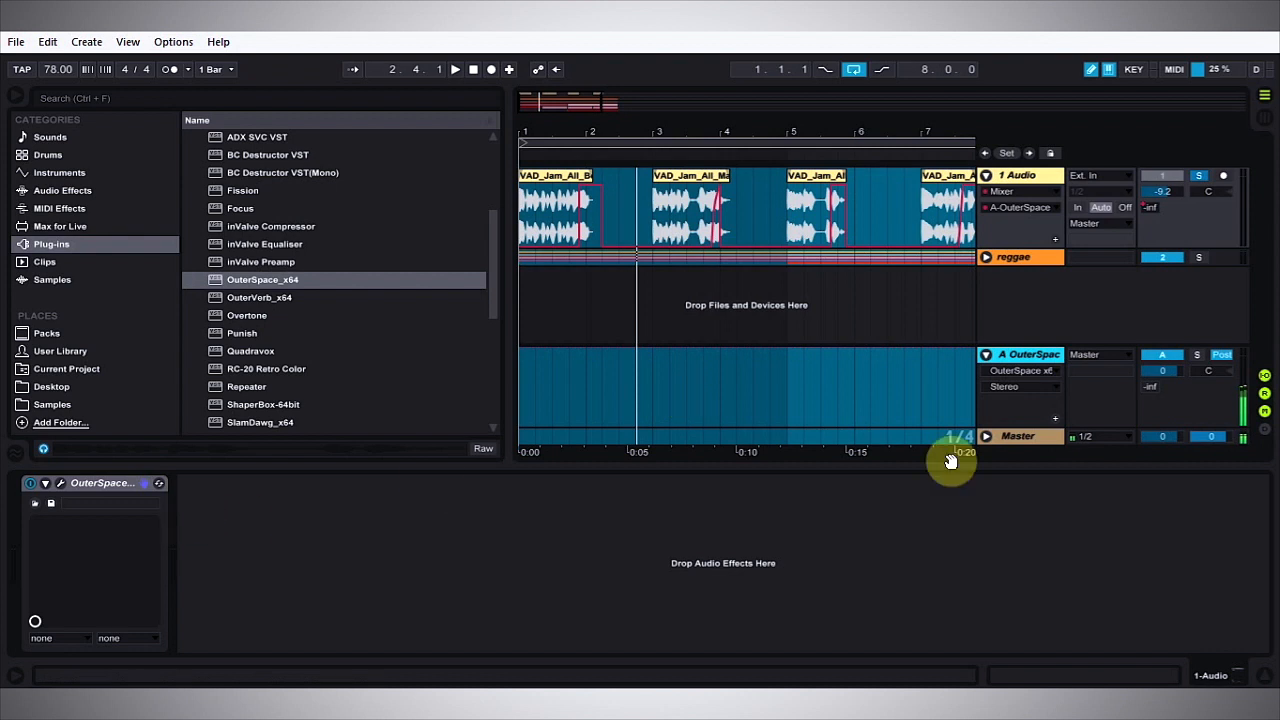
Reopen the return track's OuterSpace and lower its Output Volume slightly
left_click(1033, 357)
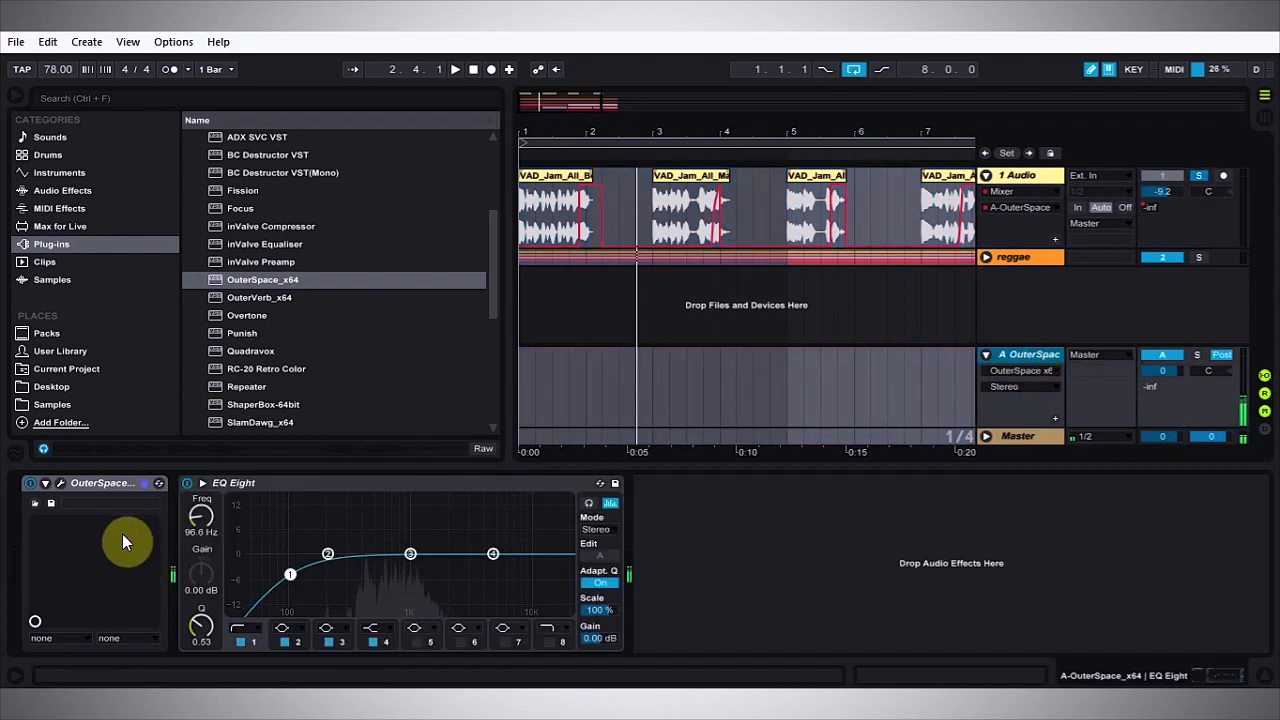
left_click(60, 483)
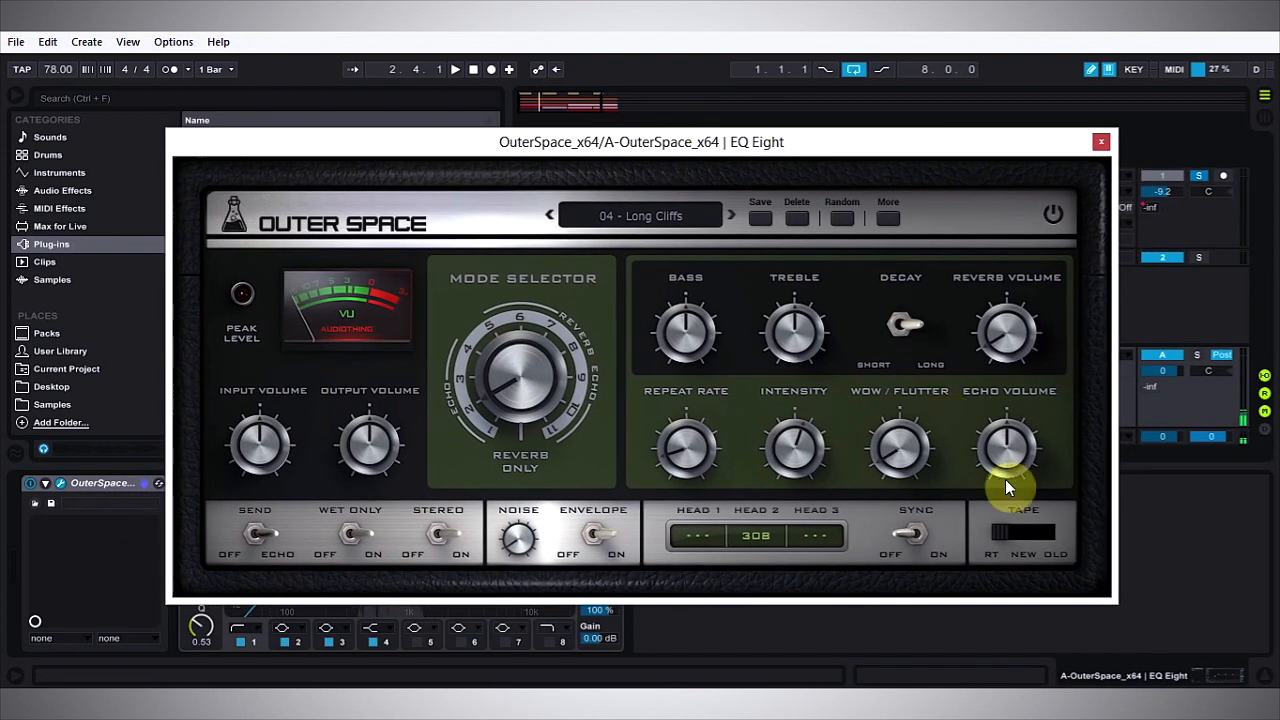
left_click_drag(362, 440, 365, 433)
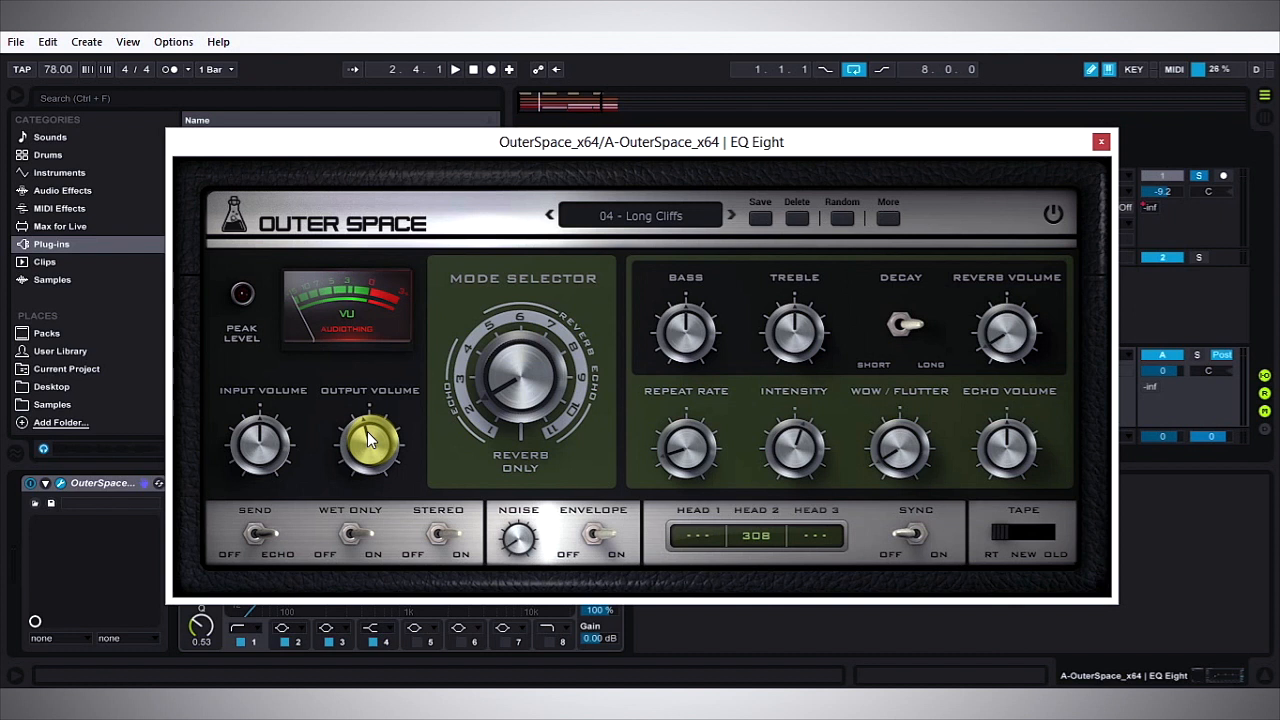
Play the automated echo throws with the vocal soloed and in the full mix, repositioning the plug-in window around playback
left_click_drag(572, 142, 588, 229)
left_click(566, 143)
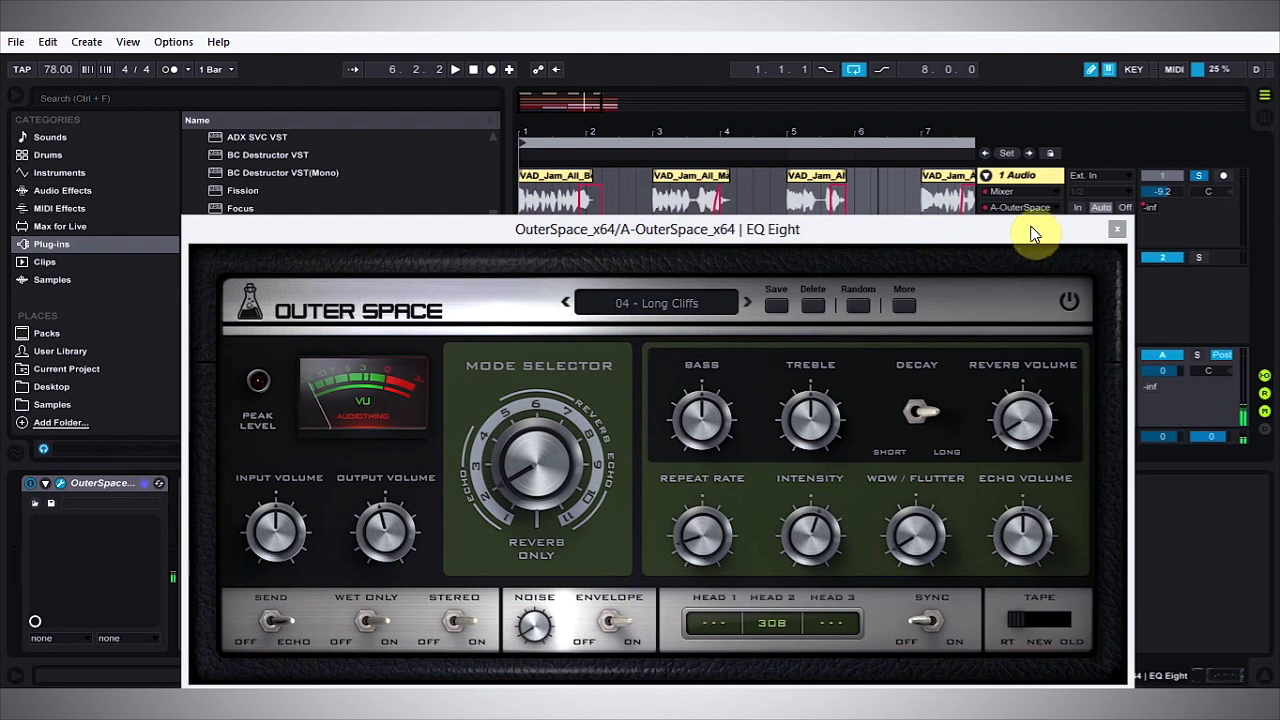
left_click(1200, 180)
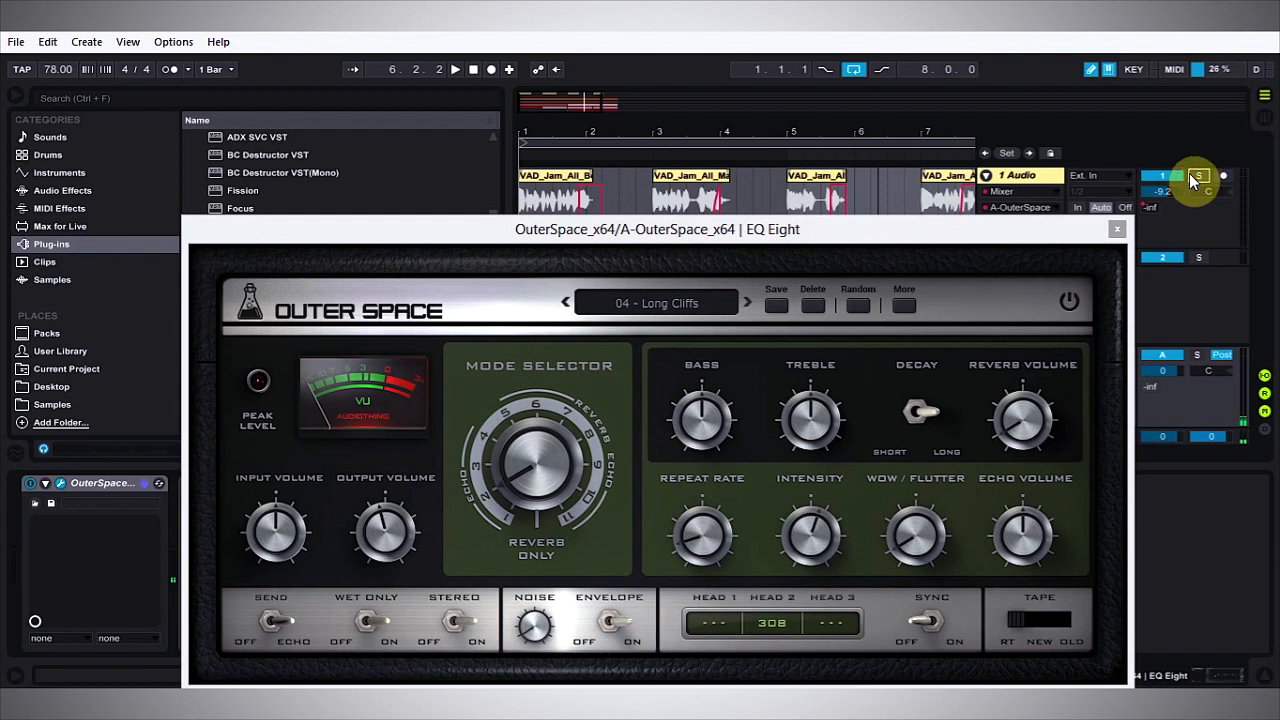
left_click(548, 140)
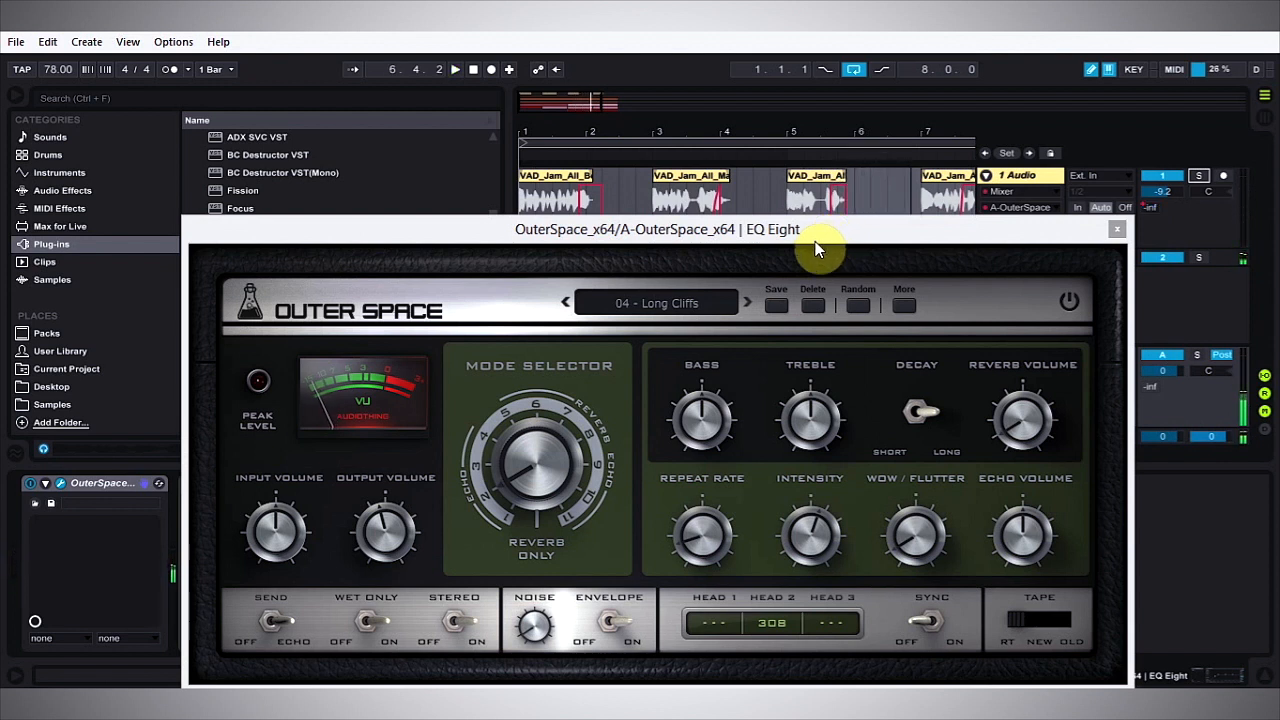
left_click_drag(1005, 236, 988, 121)
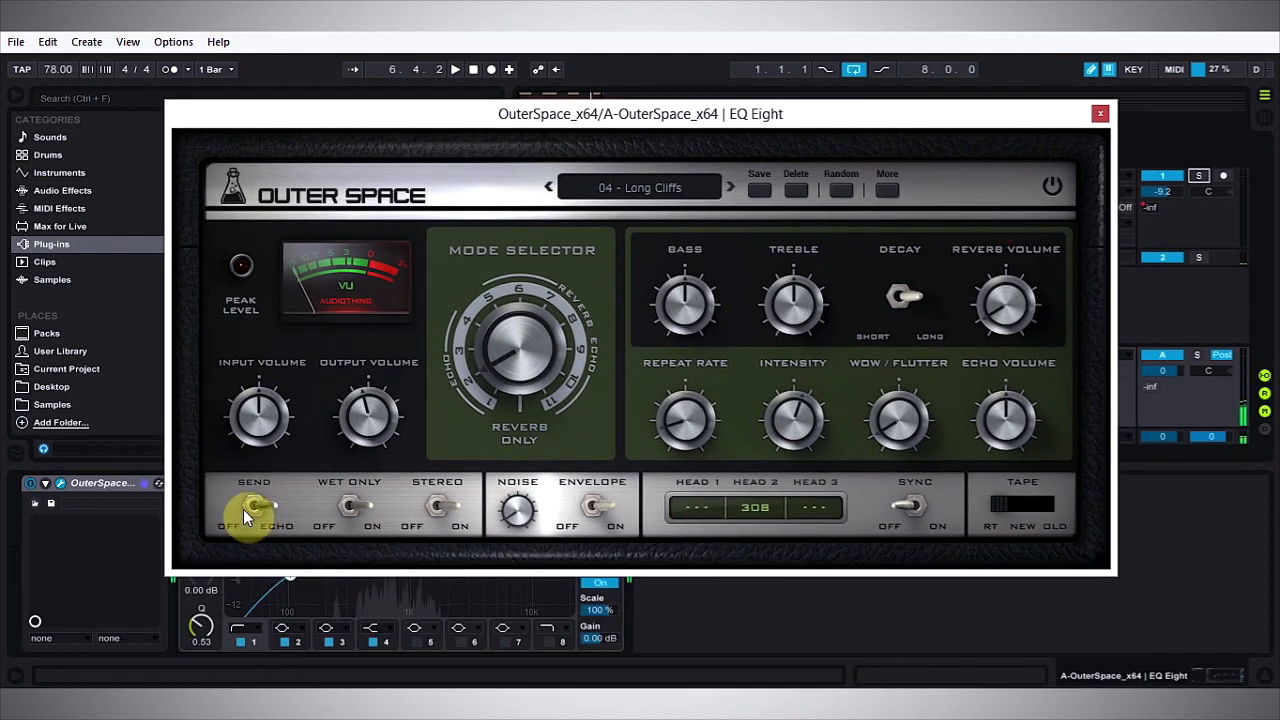
Delete OuterSpace from return track A and remove the return track
left_click(97, 488)
key("Delete")
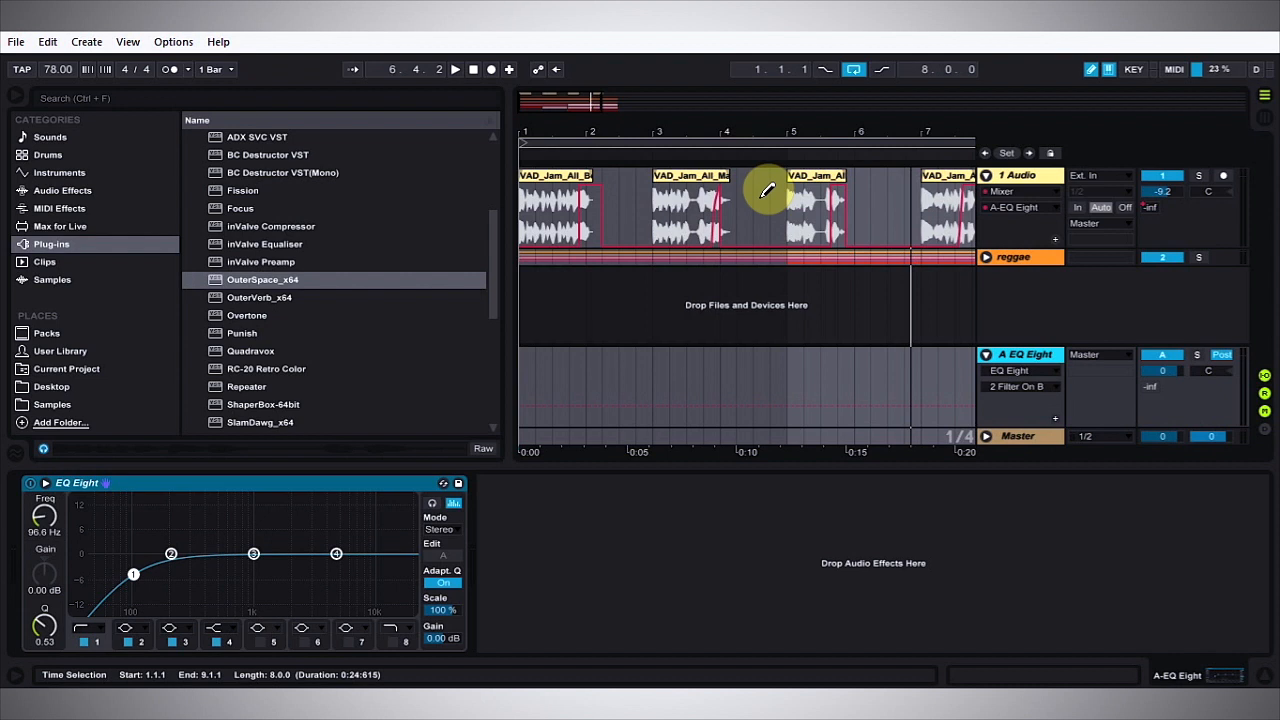
key("Delete")
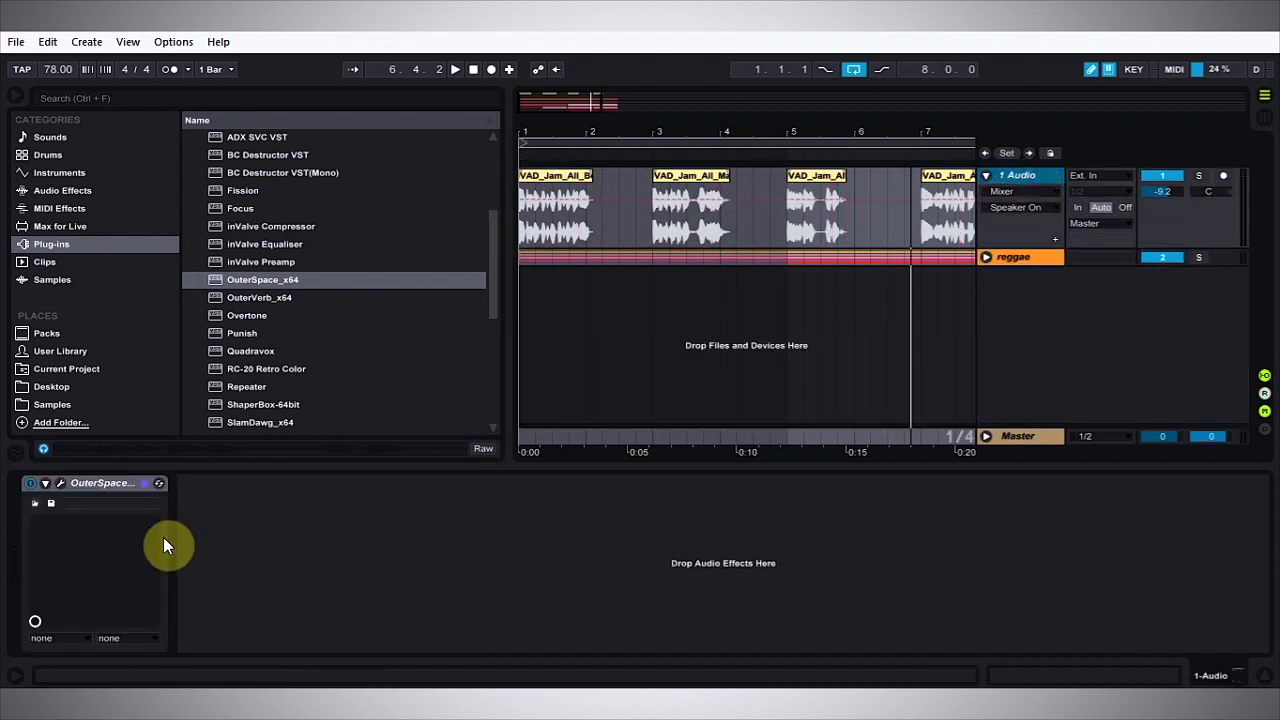
Open the vocal track's OuterSpace and audition the factory presets 02 - Dub through 06 - Spring Room during playback
left_click(59, 484)
left_click(543, 148)
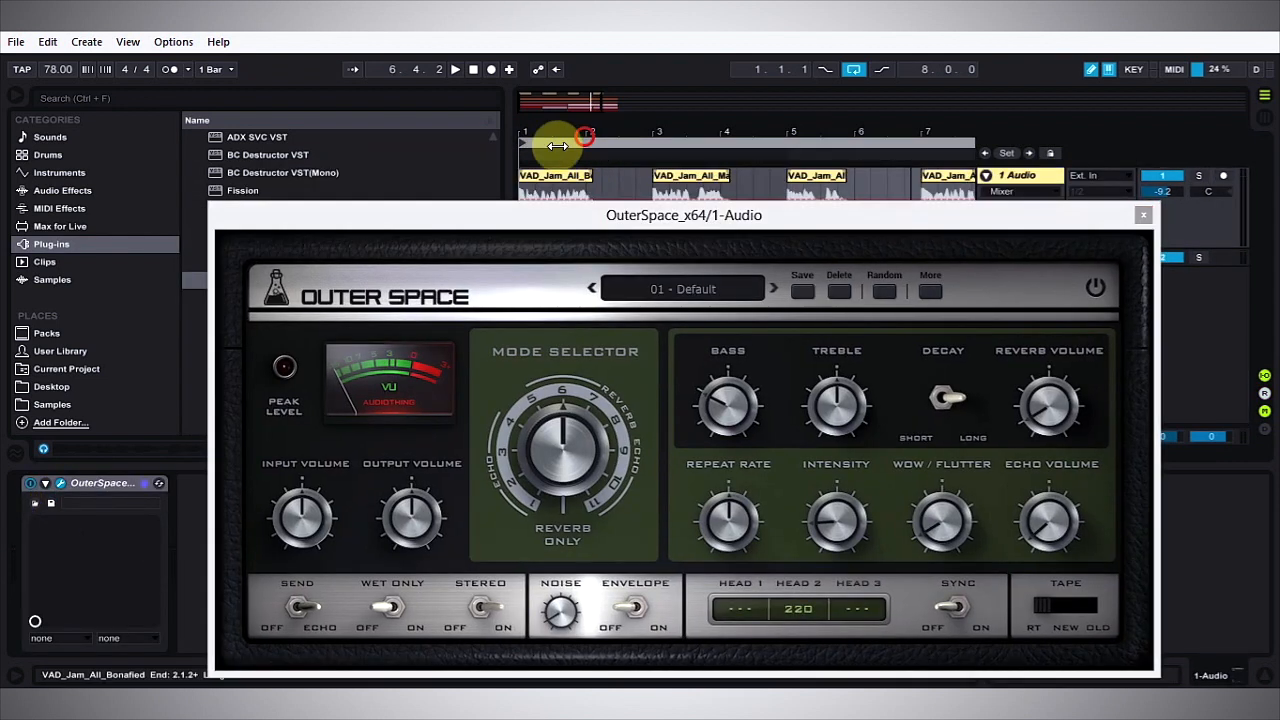
left_click(774, 289)
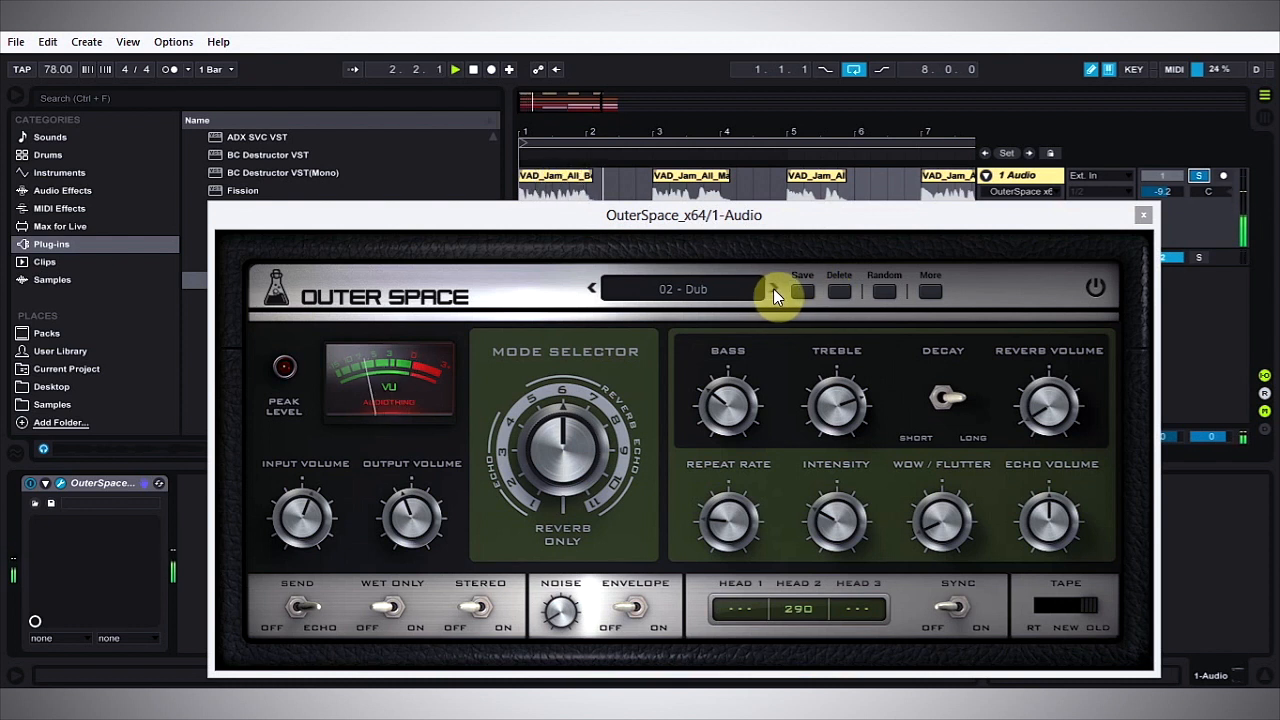
left_click(774, 289)
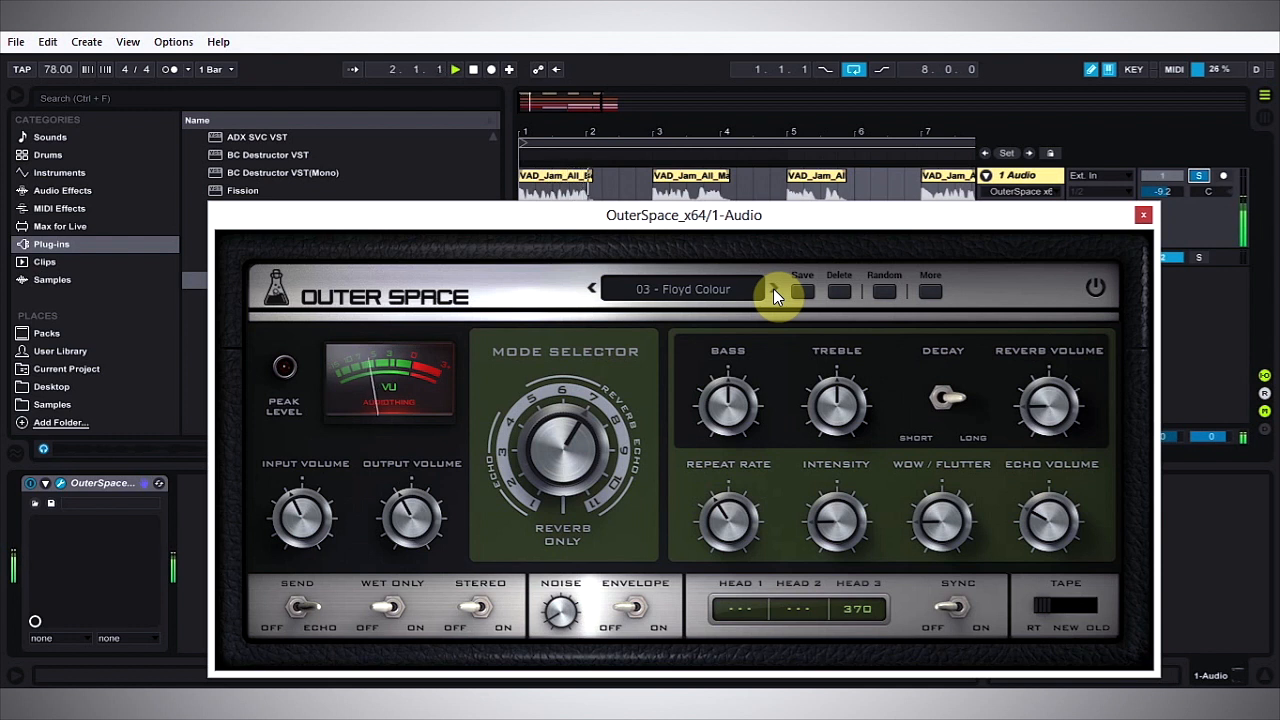
left_click(774, 289)
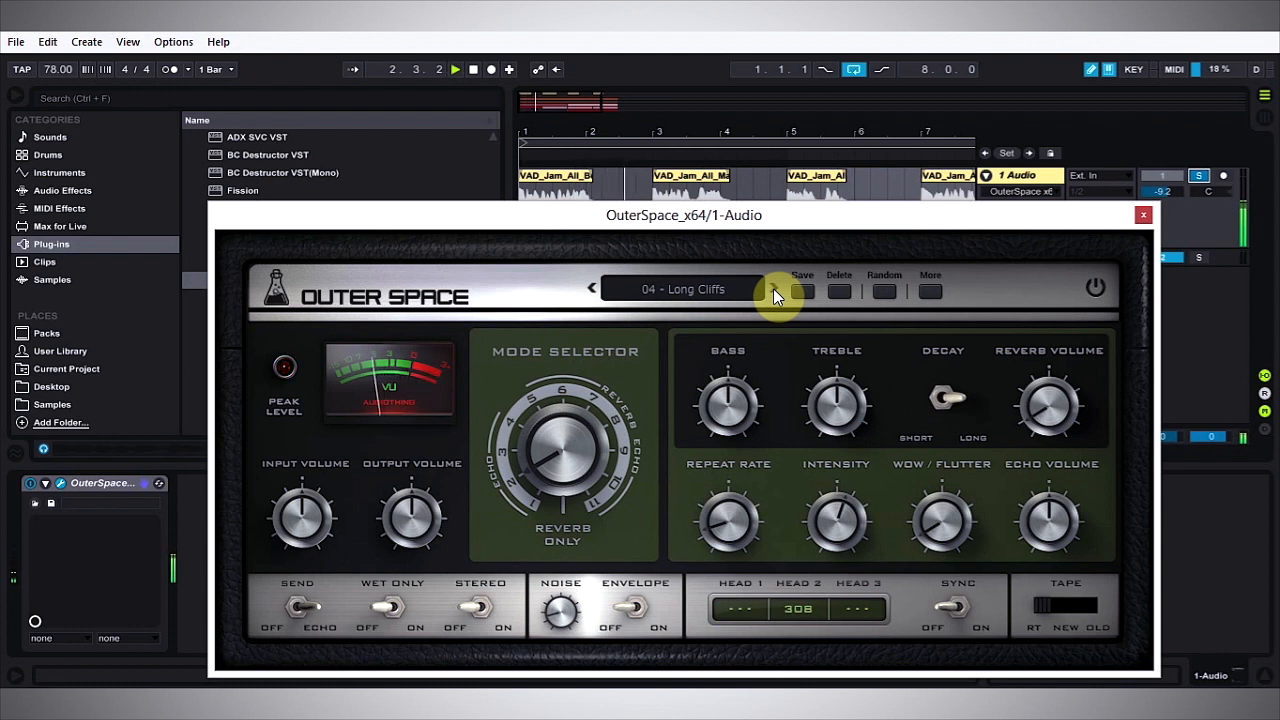
left_click(773, 288)
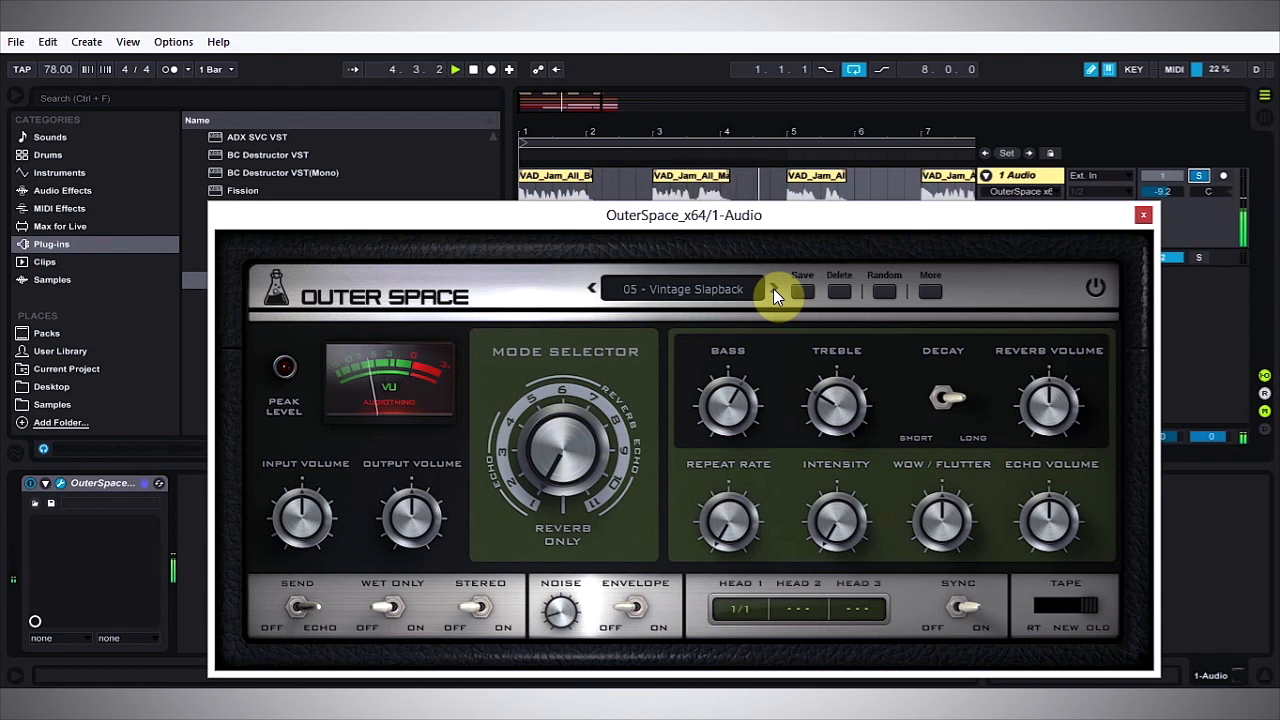
left_click(773, 288)
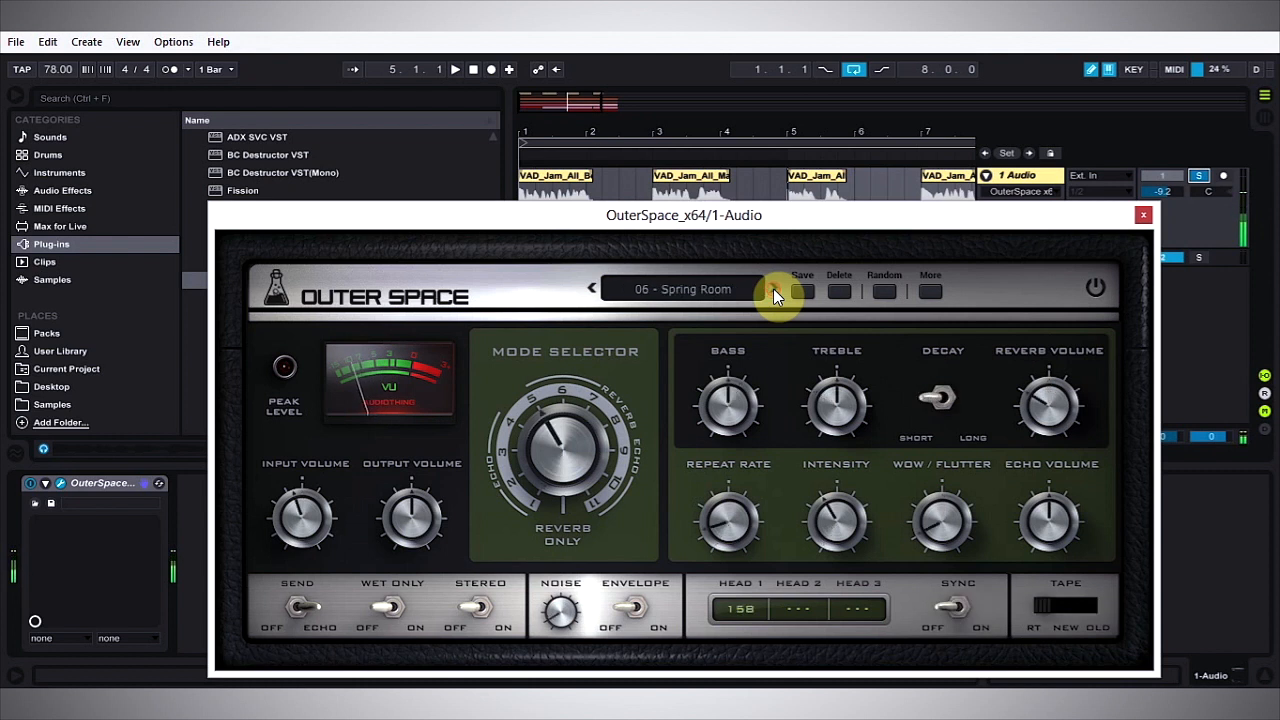
key("space")
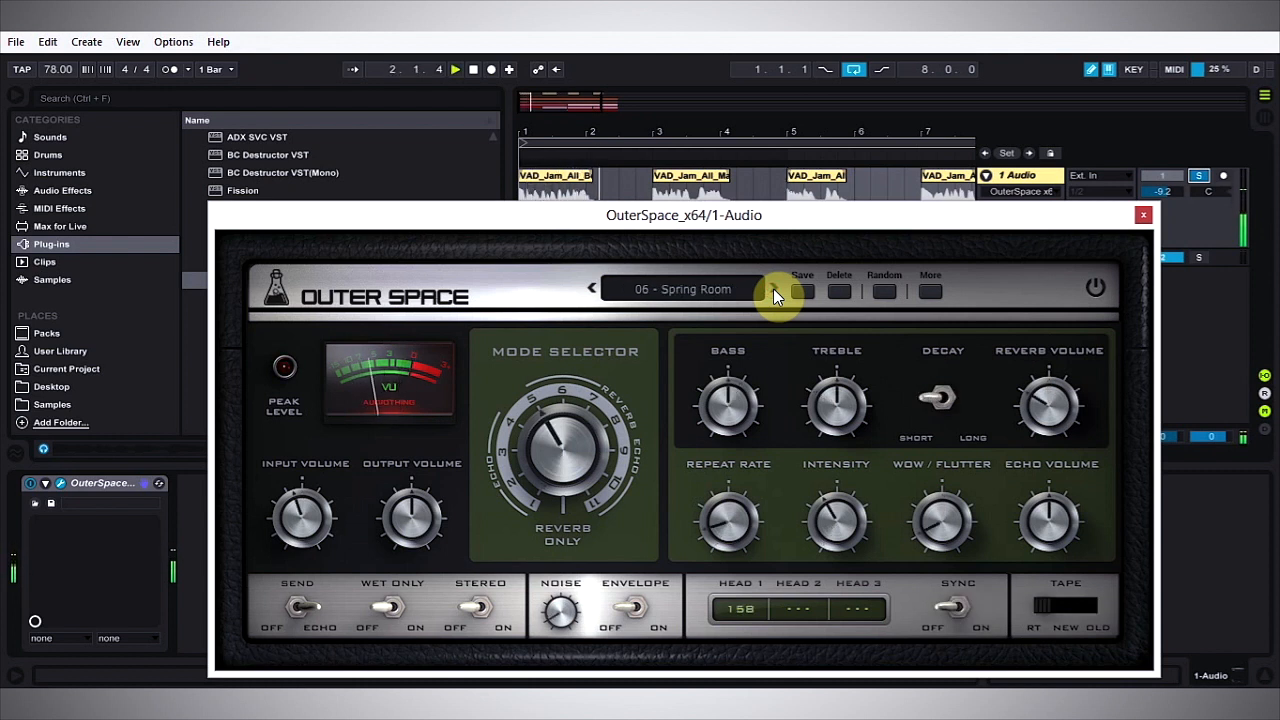
Audition the presets 07 - Fullness through 10 - Distant Sea on the vocal and move the plug-in window higher
left_click(777, 289)
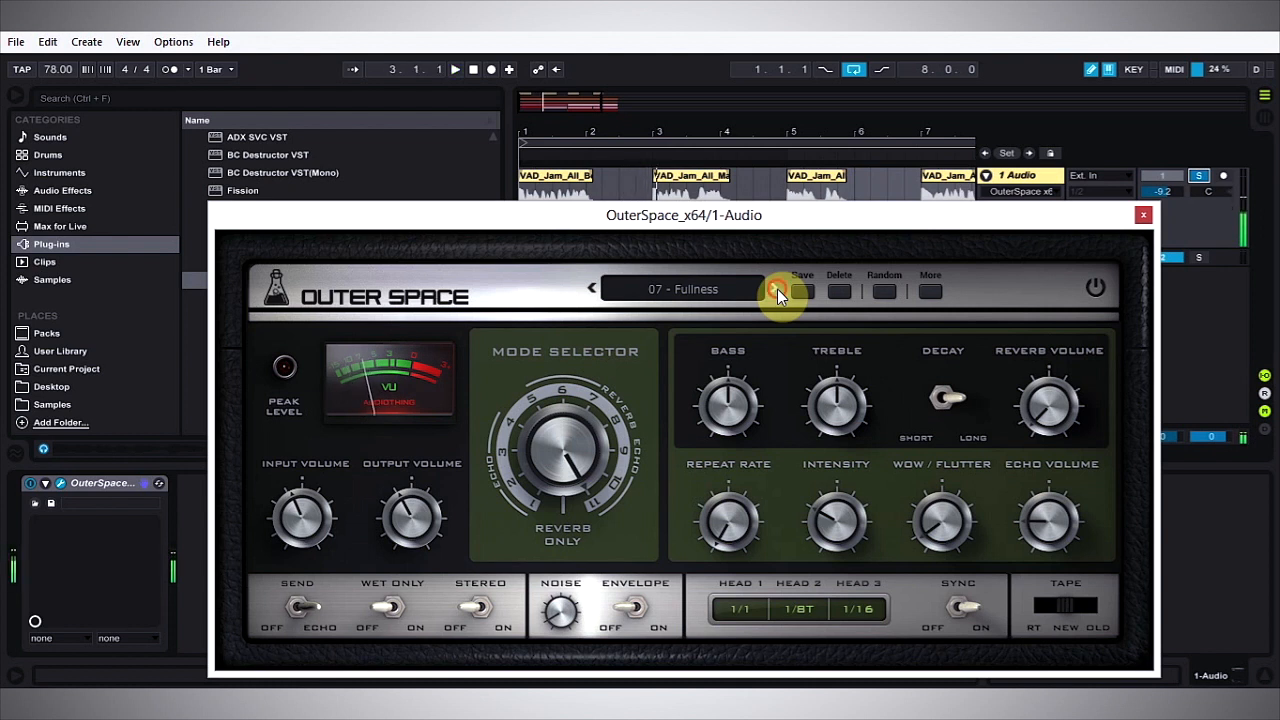
left_click(777, 289)
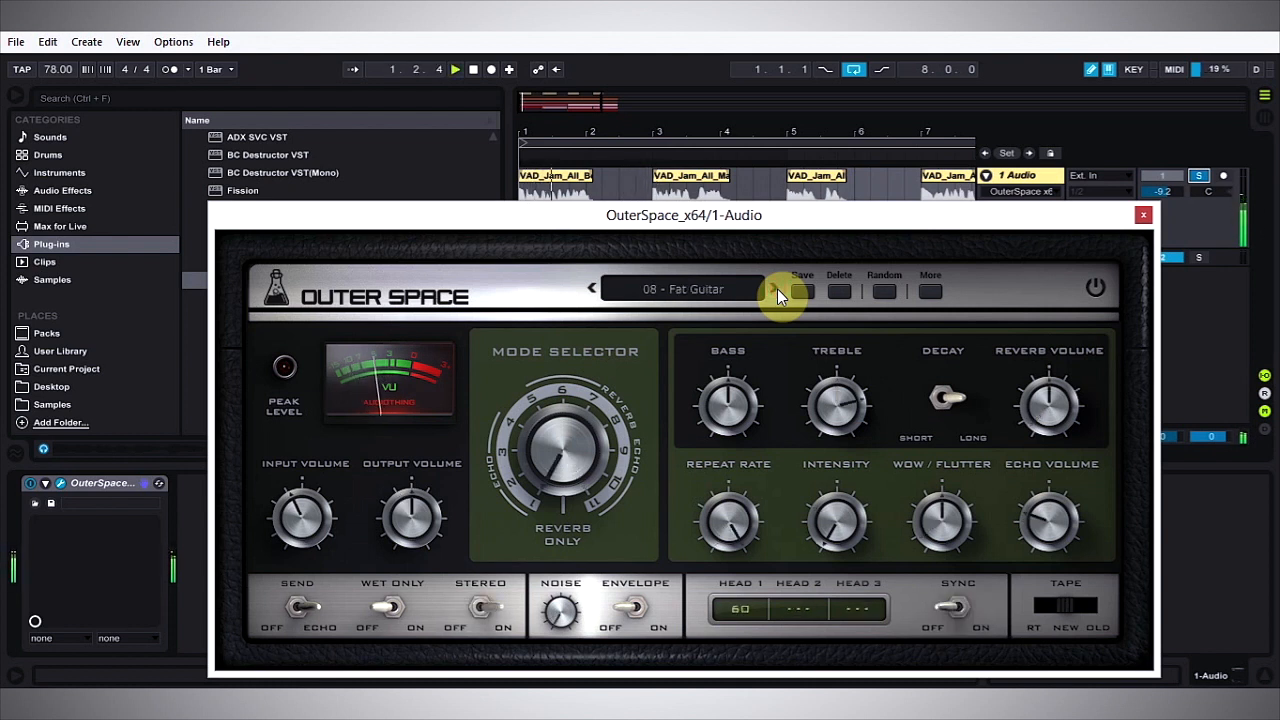
left_click(777, 289)
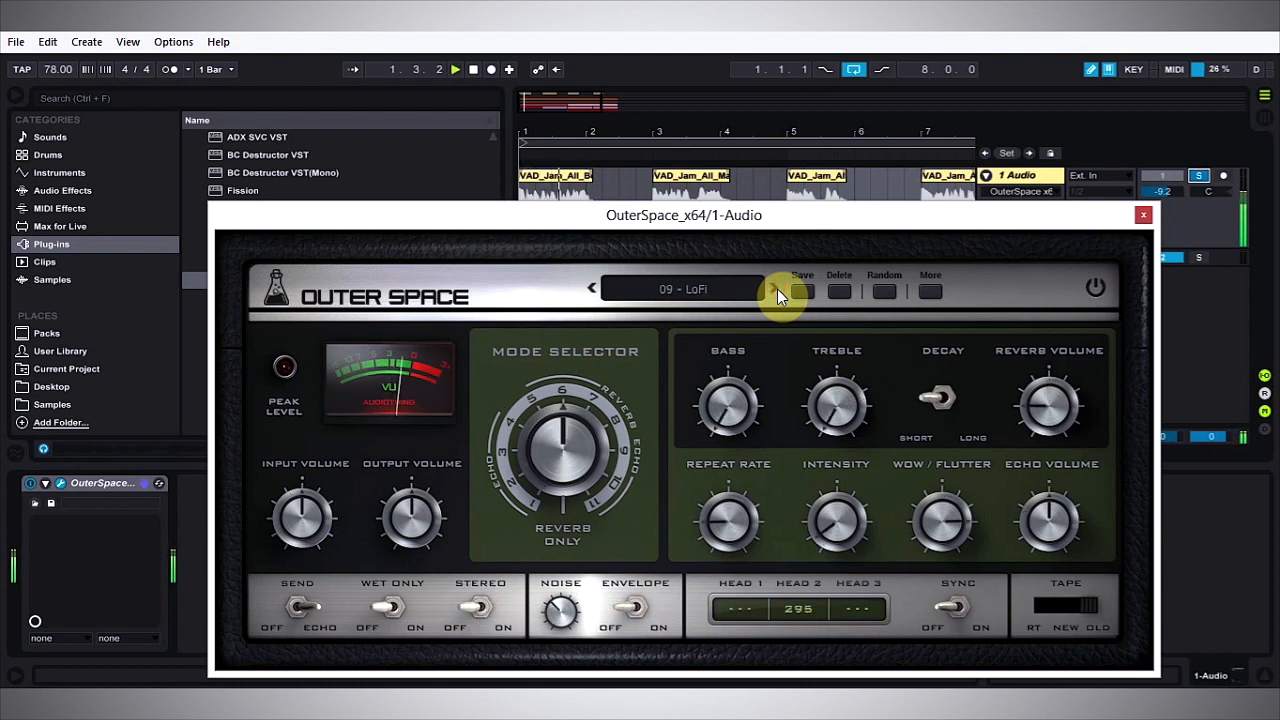
left_click(777, 289)
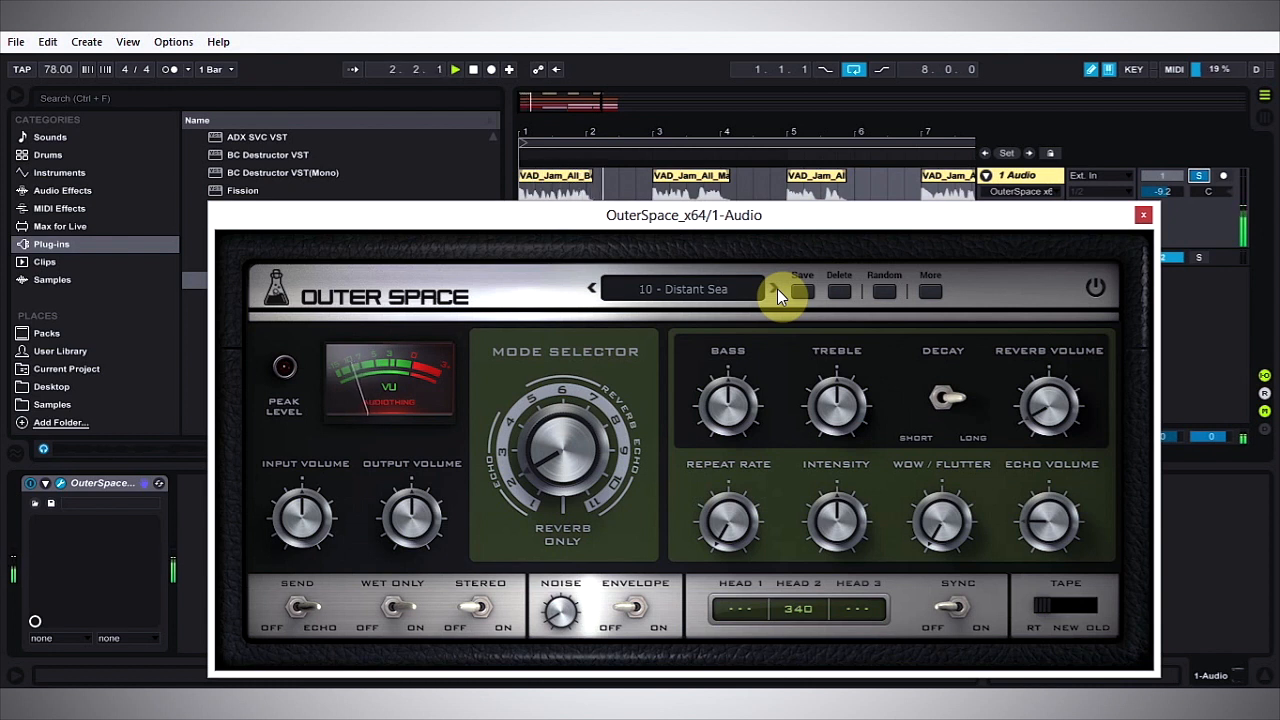
left_click_drag(780, 235, 776, 132)
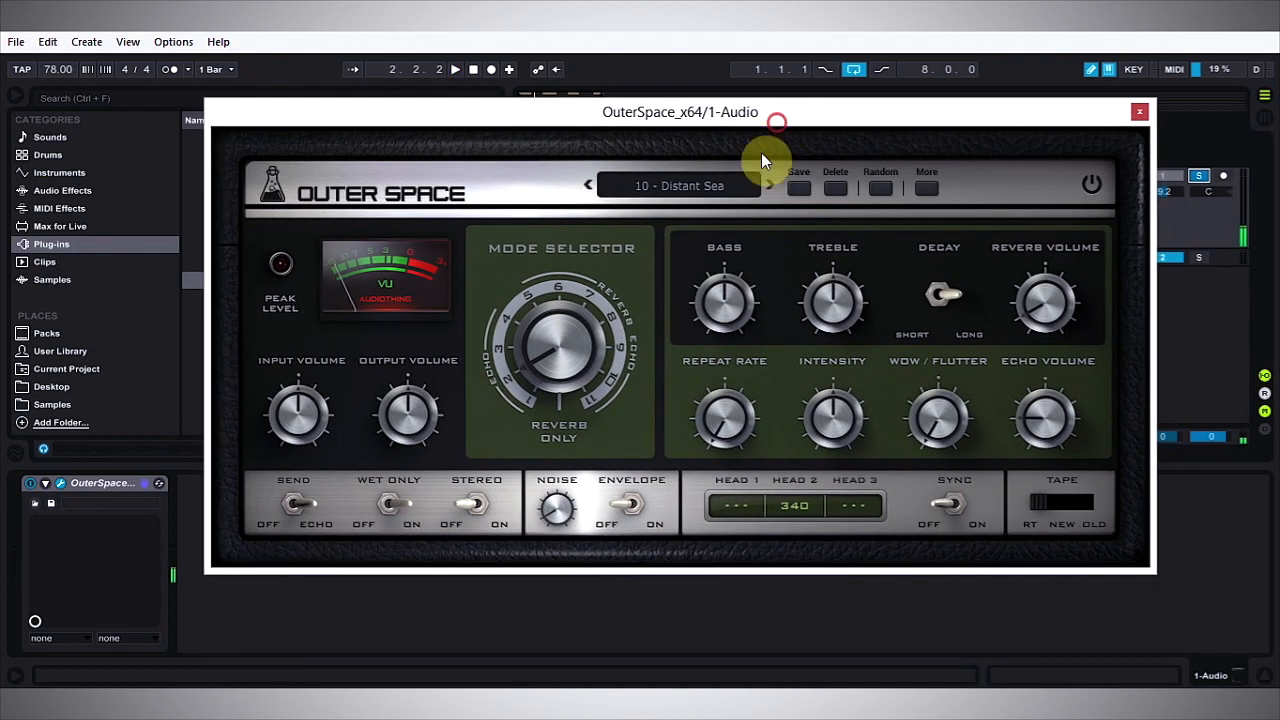